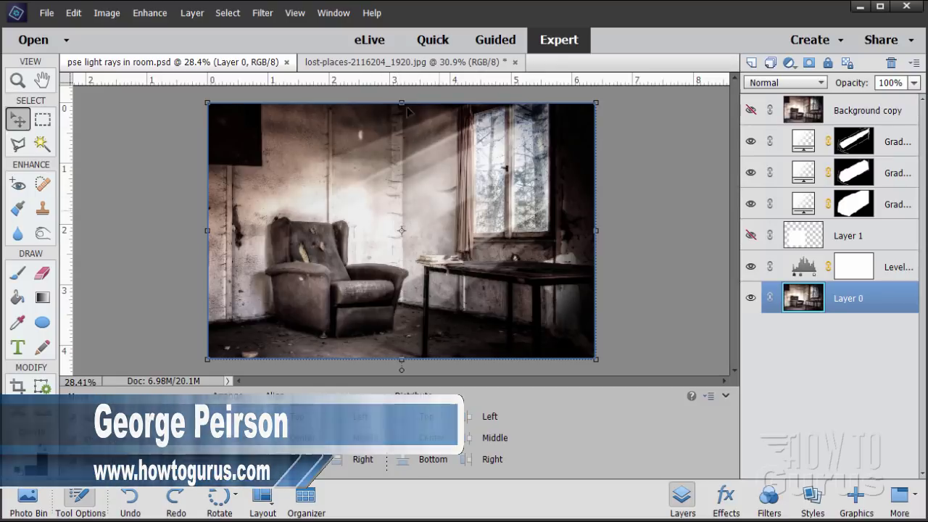
Close the pse light rays in room.psd example and keep lost-places-2116204_1920.jpg open for editing.
{"action": "left_click", "coordinate": [403, 63]}
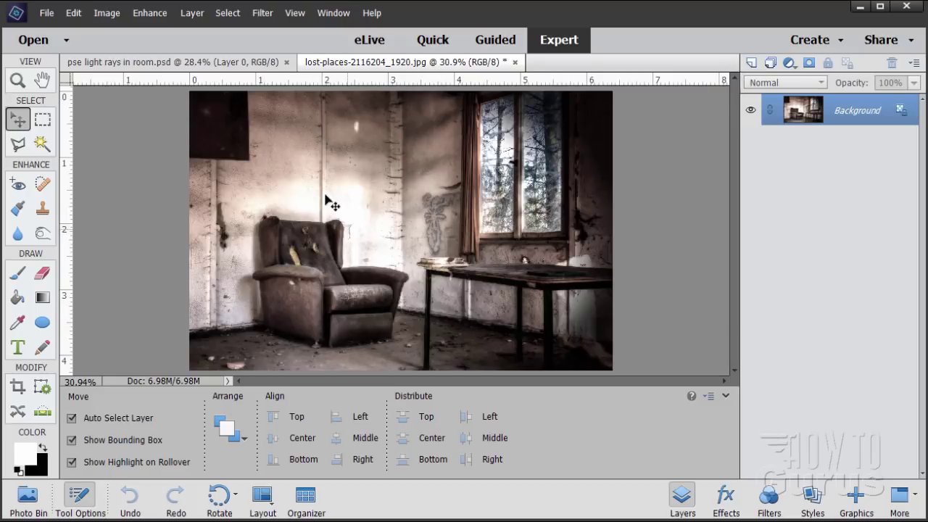
{"action": "left_click", "coordinate": [259, 65]}
{"action": "left_click", "coordinate": [287, 63]}
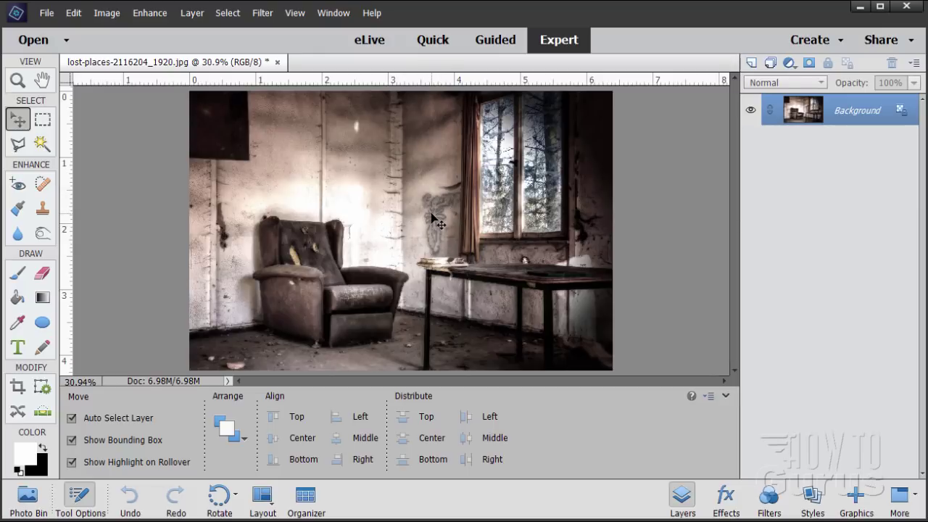
Cover the graffiti on the wall above the table with clean wall texture using the Clone Stamp at 125 px.
{"action": "left_click", "coordinate": [19, 80]}
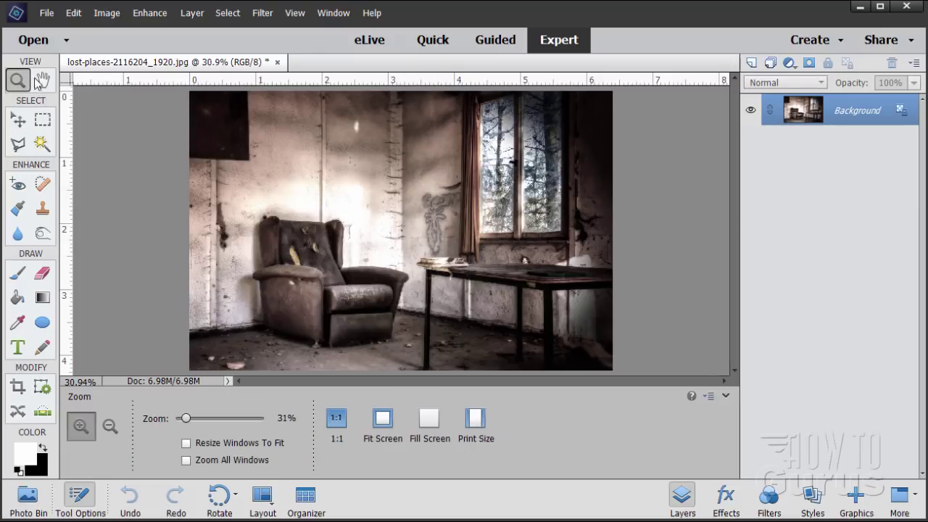
{"action": "left_click", "coordinate": [426, 225]}
{"action": "left_click", "coordinate": [433, 225]}
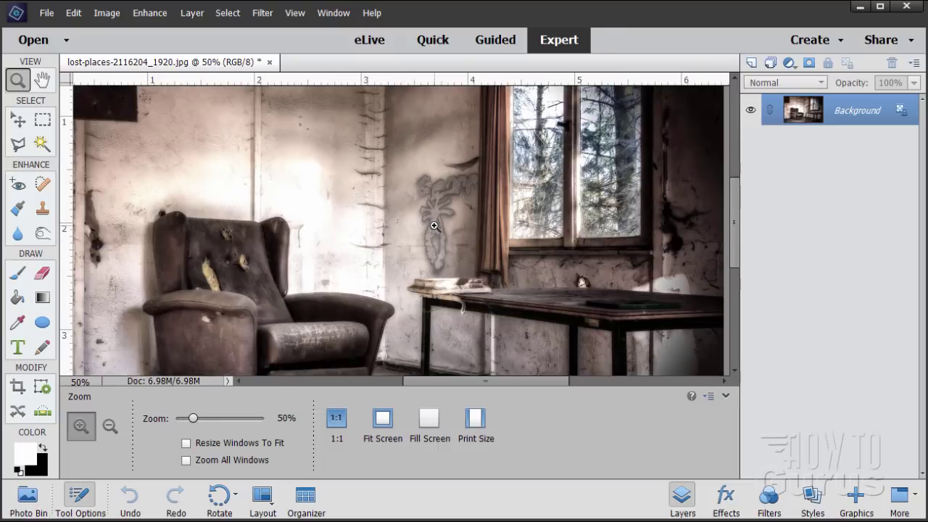
{"action": "scroll", "coordinate": [461, 227], "scroll_direction": "up", "scroll_amount": 2}
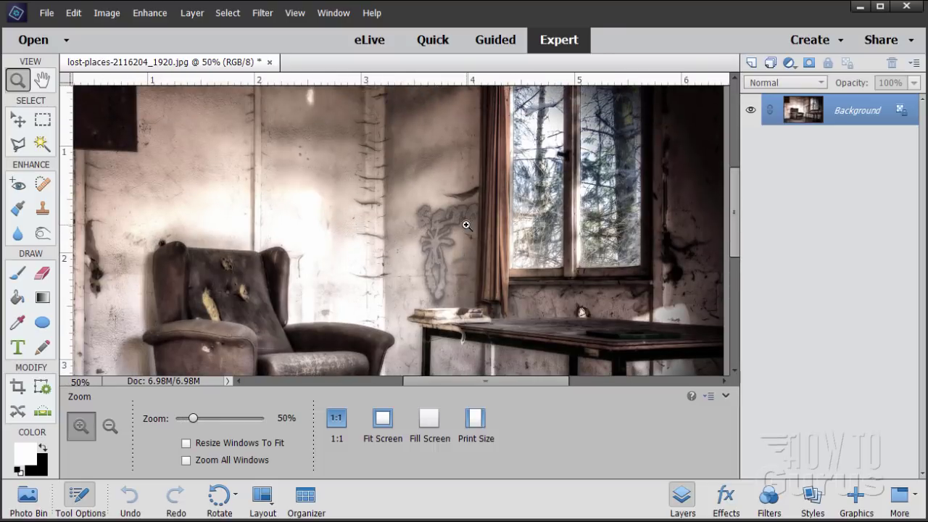
{"action": "scroll", "coordinate": [466, 226], "scroll_direction": "up", "scroll_amount": 2}
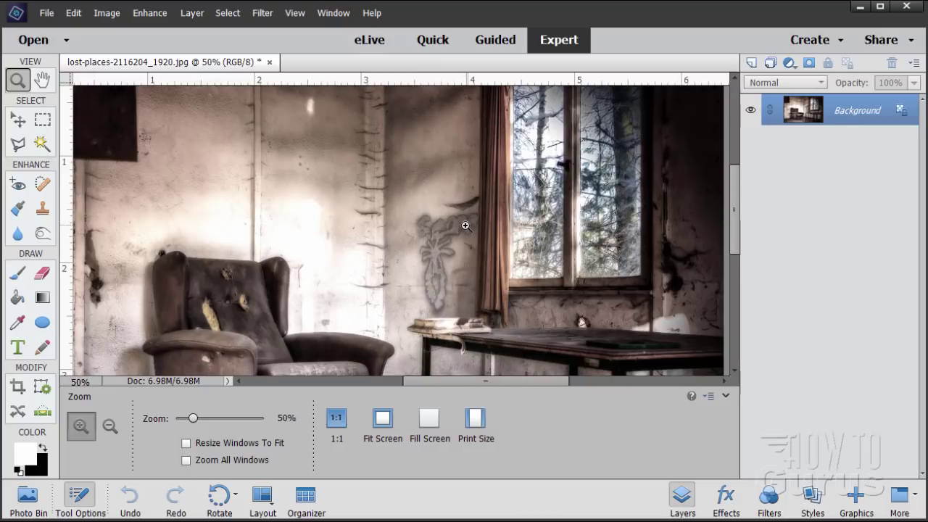
{"action": "left_click", "coordinate": [42, 211]}
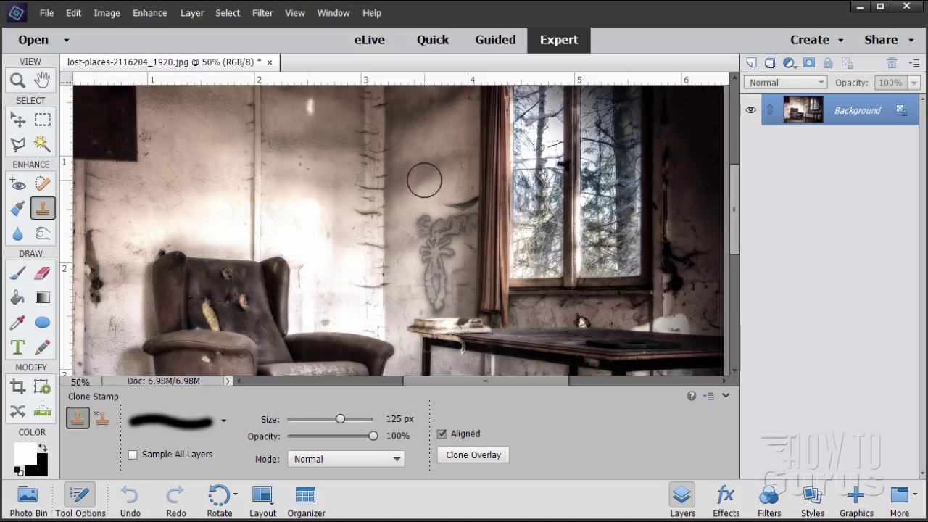
{"action": "key", "text": "alt"}
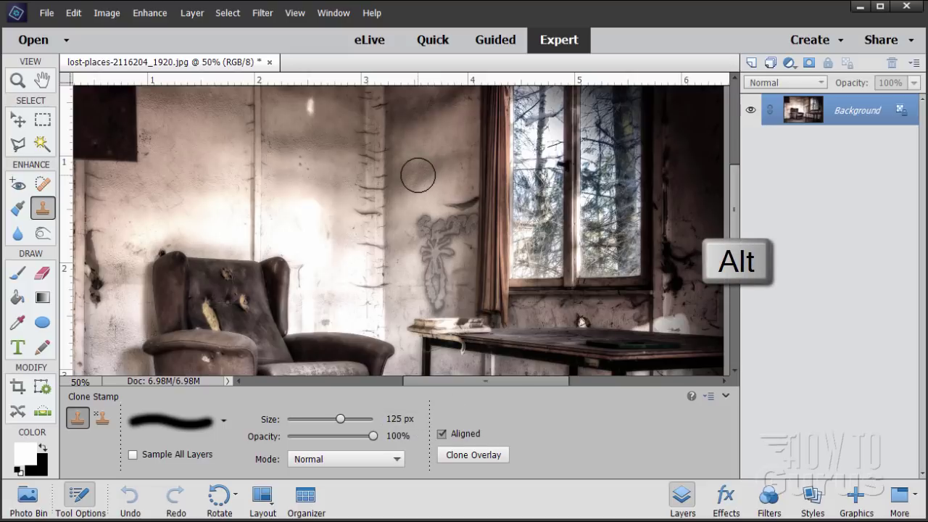
{"action": "left_click", "coordinate": [418, 174], "text": "alt"}
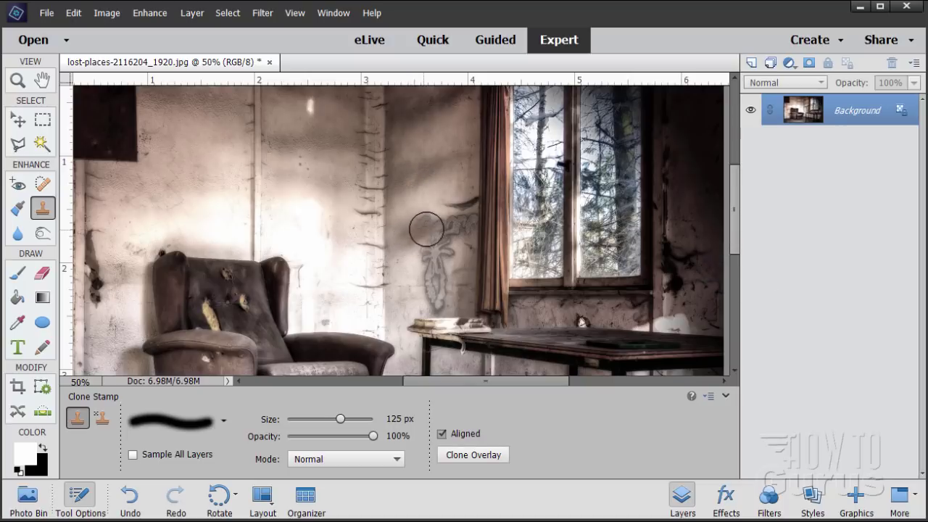
{"action": "mouse_move", "coordinate": [427, 229]}
{"action": "left_mouse_down"}
{"action": "mouse_move", "coordinate": [439, 224]}
{"action": "mouse_move", "coordinate": [433, 213]}
{"action": "mouse_move", "coordinate": [443, 221]}
{"action": "mouse_move", "coordinate": [423, 247]}
{"action": "mouse_move", "coordinate": [441, 243]}
{"action": "mouse_move", "coordinate": [429, 266]}
{"action": "mouse_move", "coordinate": [437, 267]}
{"action": "mouse_move", "coordinate": [434, 281]}
{"action": "mouse_move", "coordinate": [458, 269]}
{"action": "mouse_move", "coordinate": [435, 301]}
{"action": "mouse_move", "coordinate": [456, 273]}
{"action": "mouse_move", "coordinate": [443, 262]}
{"action": "mouse_move", "coordinate": [482, 309]}
{"action": "mouse_move", "coordinate": [540, 332]}
{"action": "mouse_move", "coordinate": [431, 252]}
{"action": "left_mouse_up"}
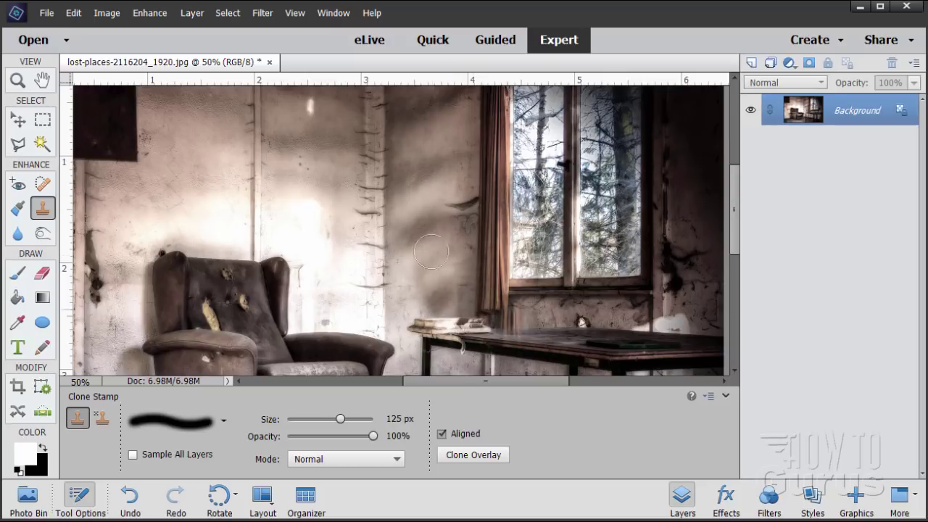
{"action": "left_click", "coordinate": [26, 81]}
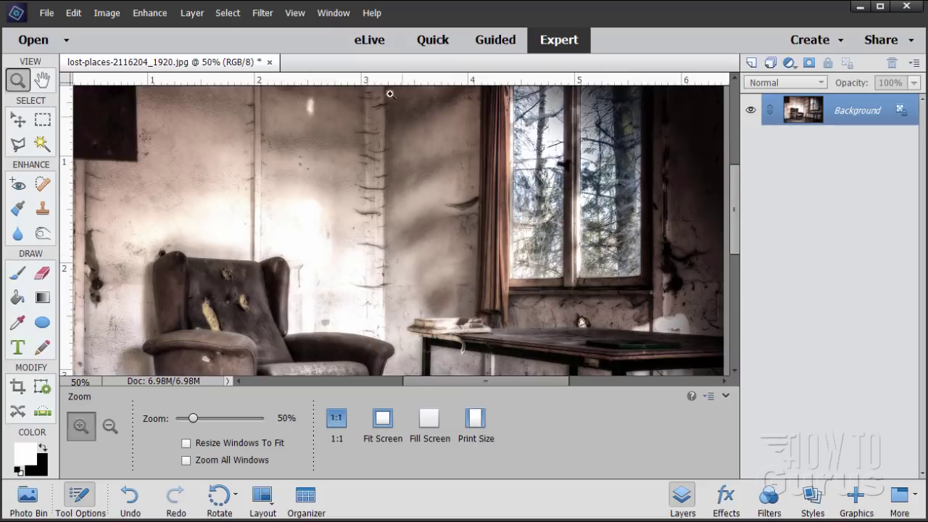
{"action": "left_click", "coordinate": [295, 13]}
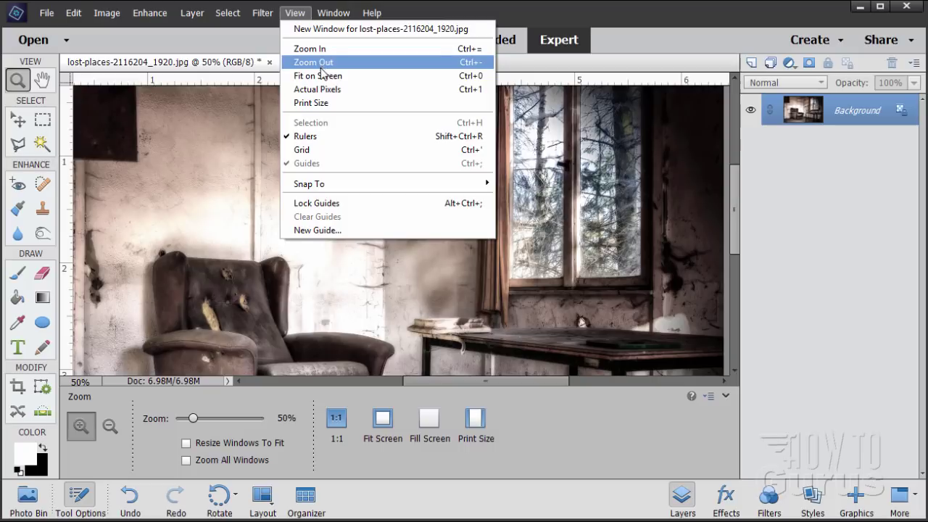
{"action": "left_click", "coordinate": [323, 76]}
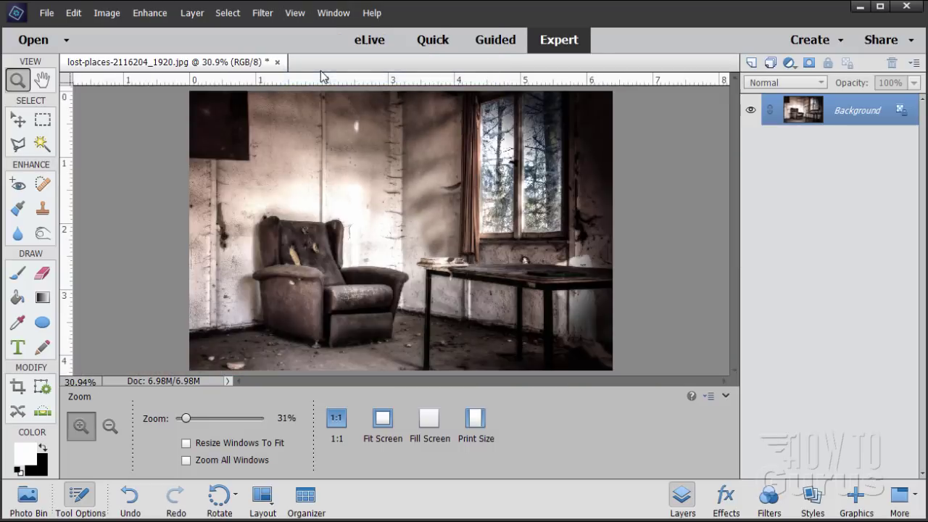
Add a new empty layer and make a rectangular marquee selection around the armchair.
{"action": "left_click", "coordinate": [19, 120]}
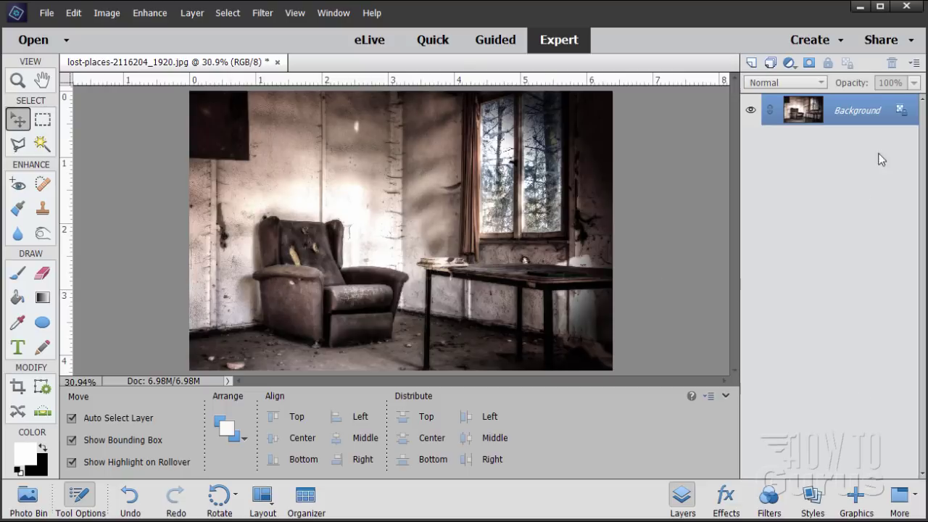
{"action": "left_click", "coordinate": [751, 63]}
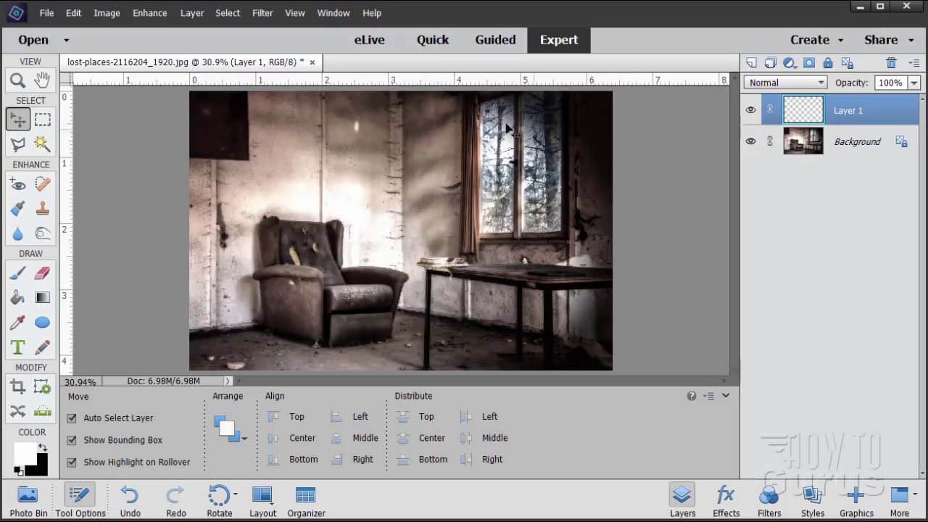
{"action": "left_click", "coordinate": [48, 120]}
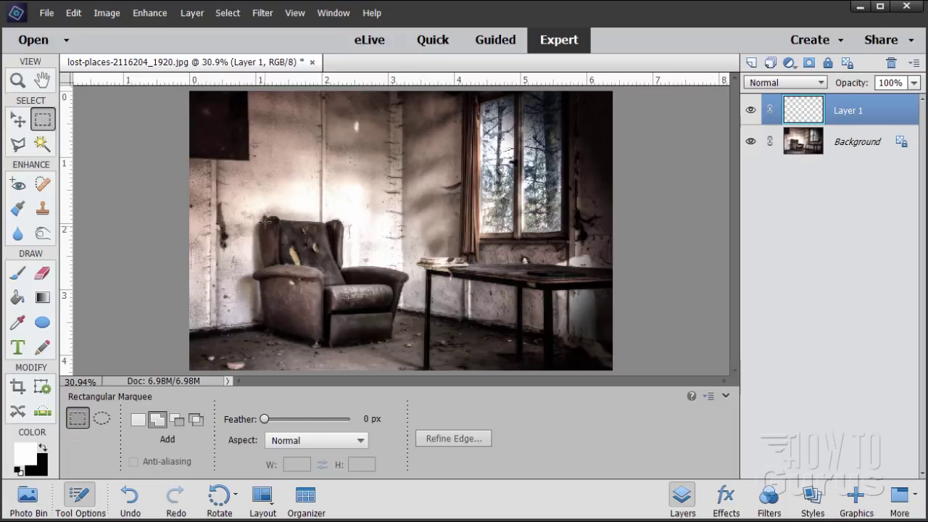
{"action": "left_click_drag", "start_coordinate": [239, 204], "coordinate": [397, 347]}
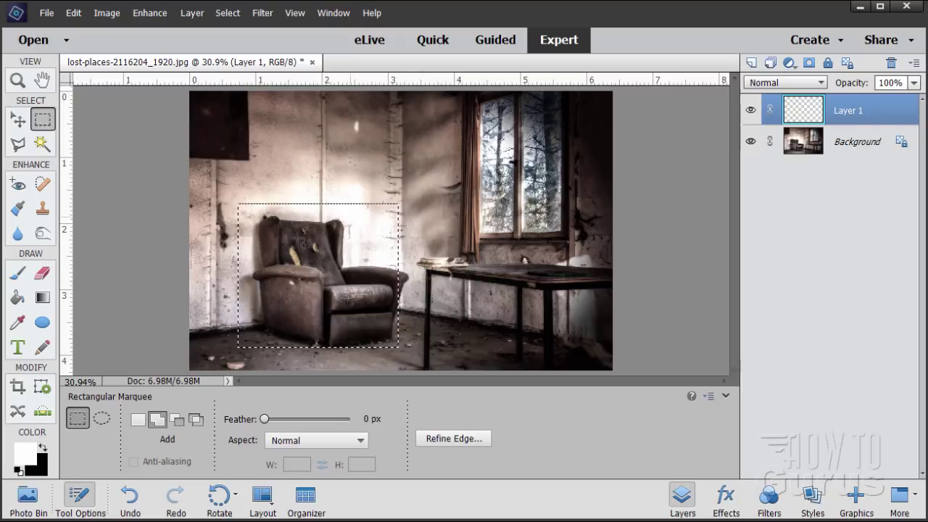
Fill the rectangular selection on Layer 1 with white using the Paint Bucket and deselect it.
{"action": "left_click", "coordinate": [18, 298]}
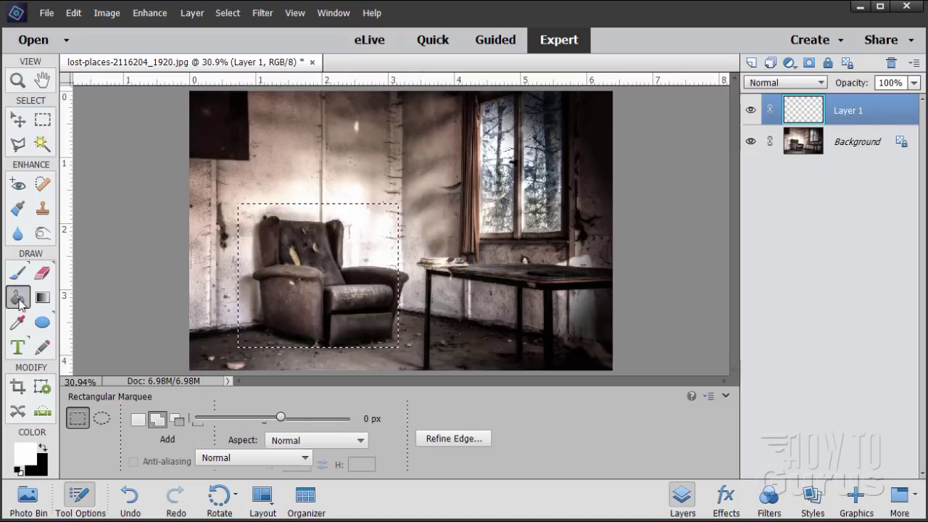
{"action": "left_click", "coordinate": [274, 312]}
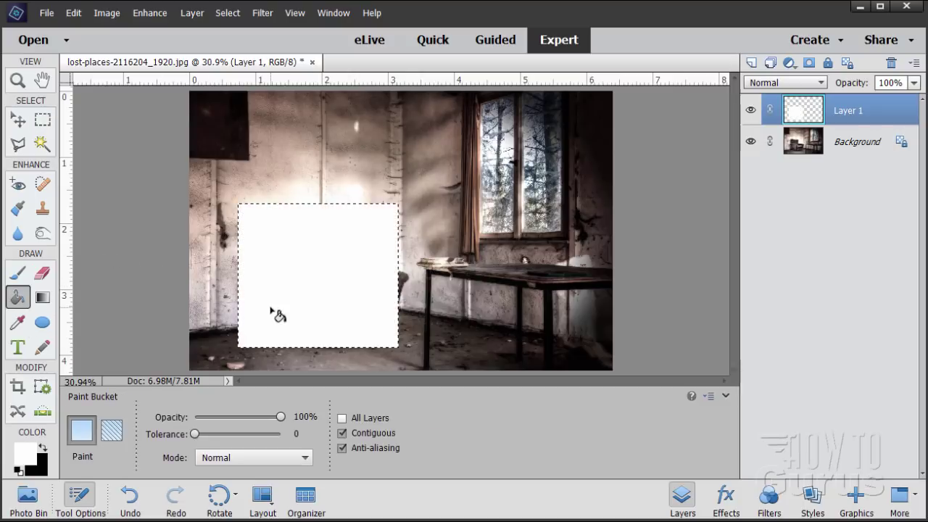
{"action": "left_click", "coordinate": [22, 121]}
{"action": "left_click", "coordinate": [227, 14]}
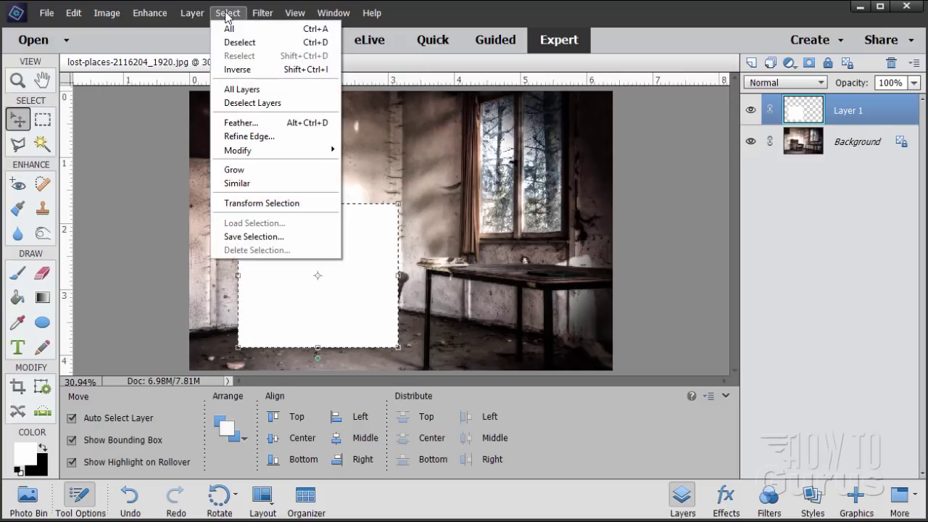
{"action": "left_click", "coordinate": [251, 42]}
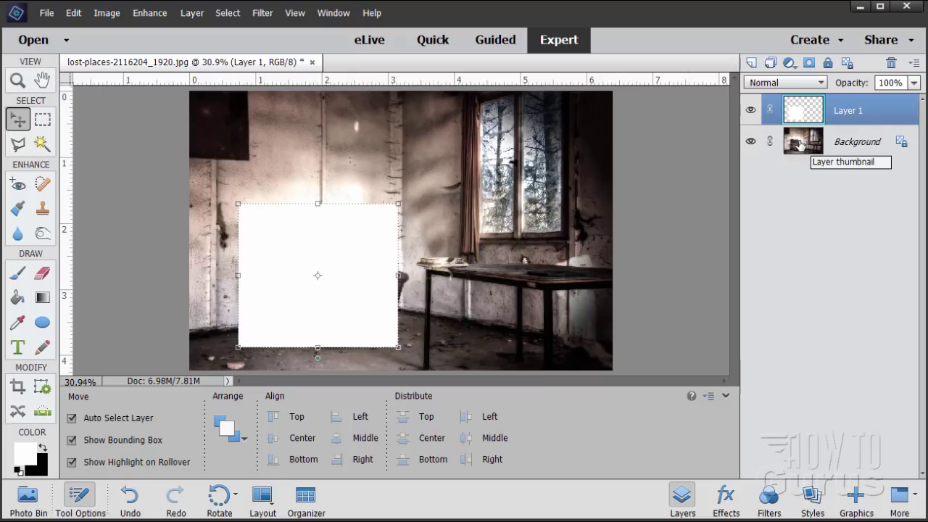
Set Layer 1's blend mode to Soft Light, then hide the layer after comparing its effect on the armchair.
{"action": "left_click", "coordinate": [770, 84]}
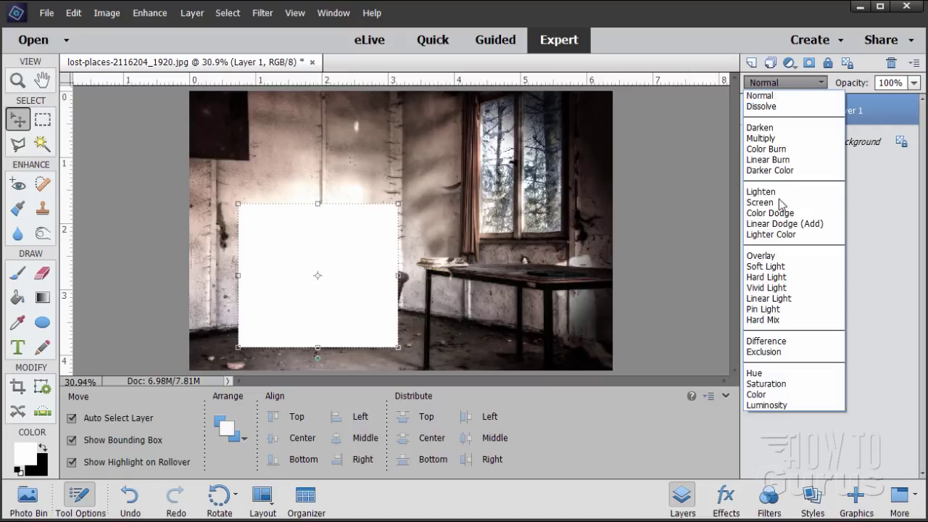
{"action": "left_click", "coordinate": [770, 266]}
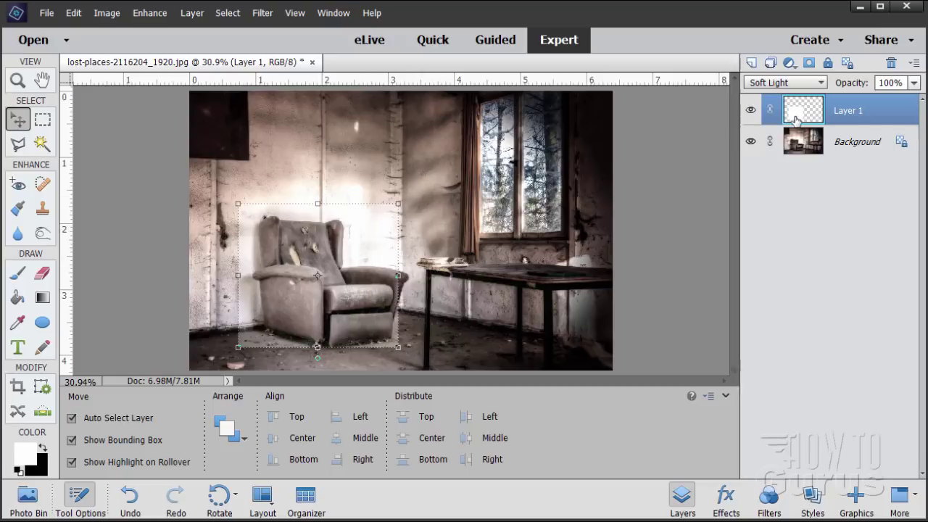
{"action": "left_click", "coordinate": [751, 110]}
{"action": "left_click", "coordinate": [751, 110]}
{"action": "left_click", "coordinate": [751, 111]}
{"action": "left_click", "coordinate": [751, 111]}
{"action": "left_click", "coordinate": [752, 110]}
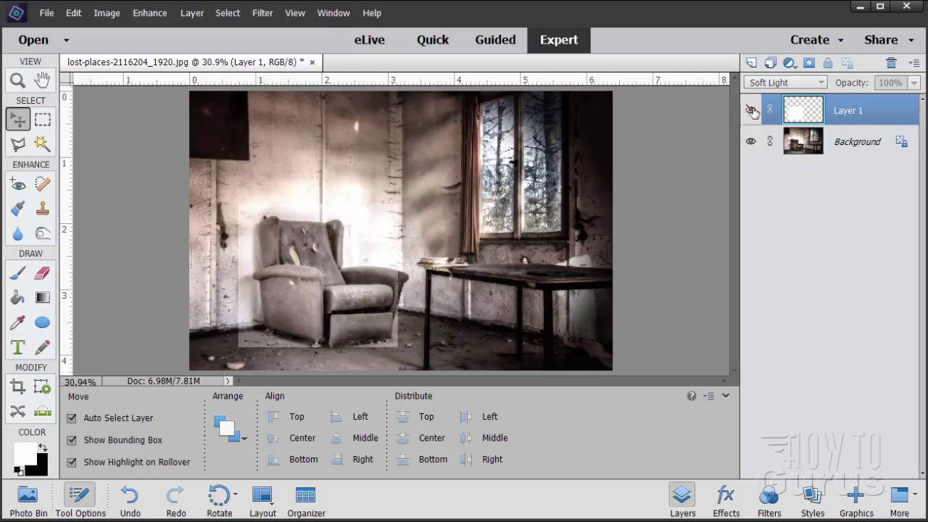
{"action": "left_click", "coordinate": [751, 110]}
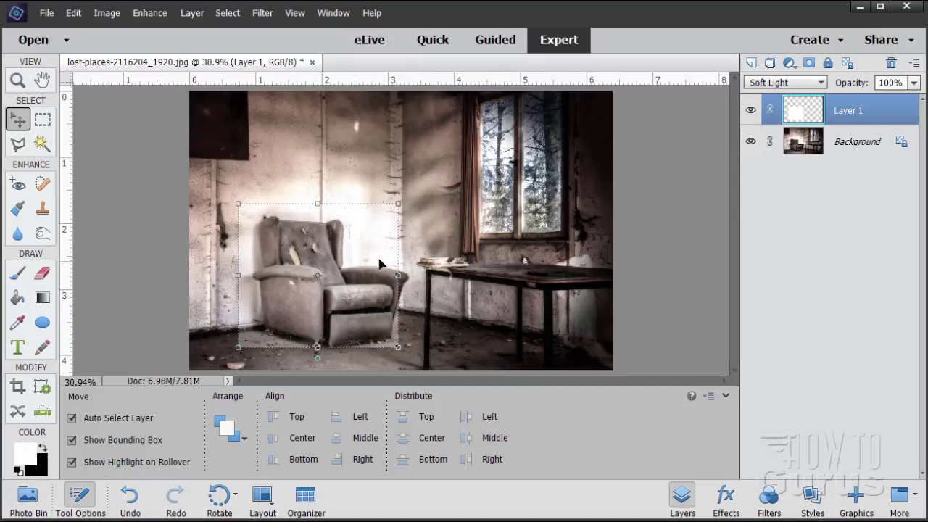
{"action": "left_click", "coordinate": [750, 111]}
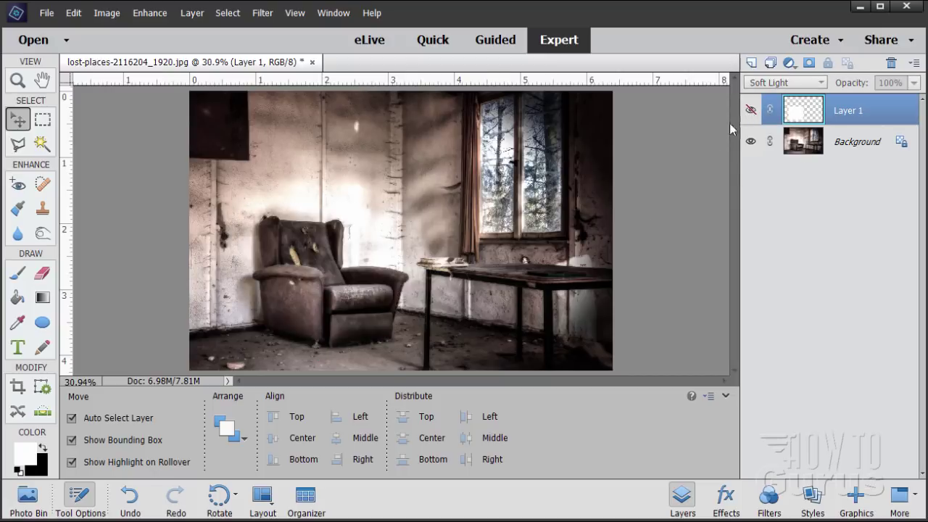
Add a Levels adjustment layer directly above the Background and move its settings clear of the armchair.
{"action": "left_click", "coordinate": [815, 148]}
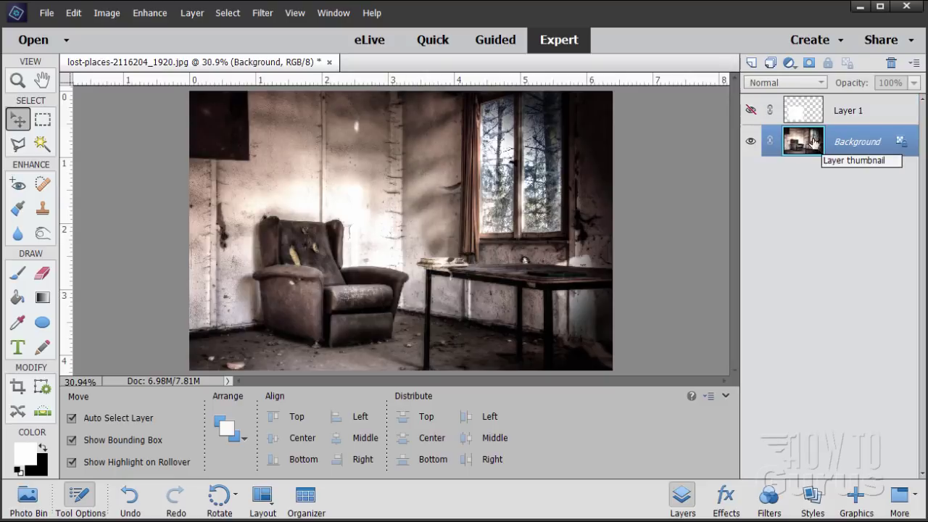
{"action": "left_click", "coordinate": [192, 13]}
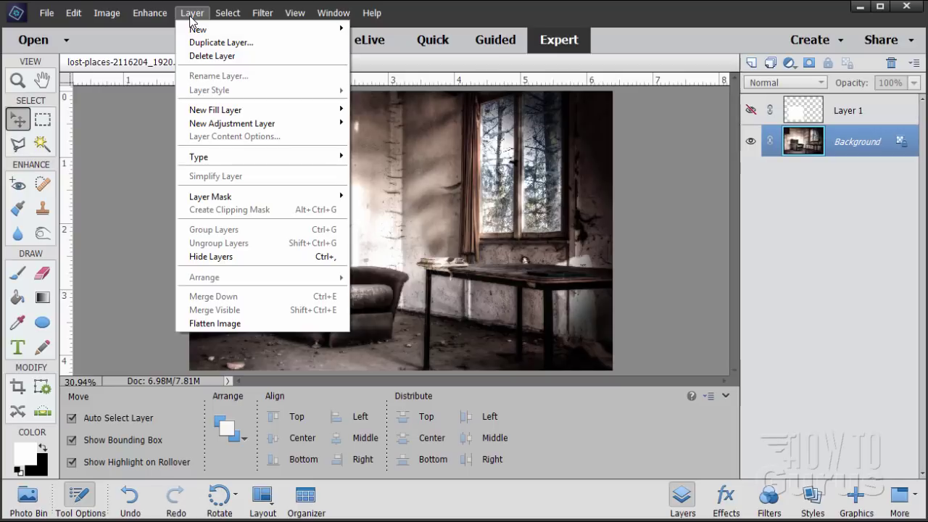
{"action": "mouse_move", "coordinate": [241, 125]}
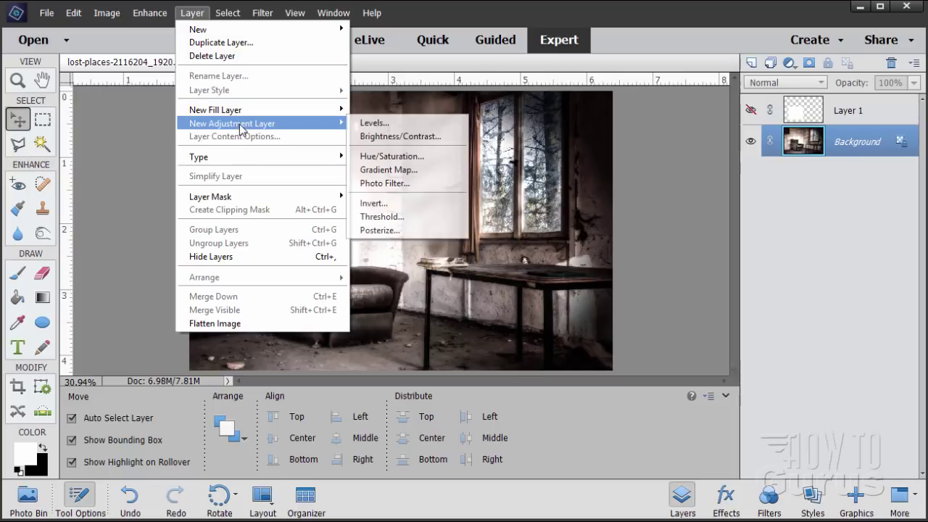
{"action": "left_click", "coordinate": [366, 123]}
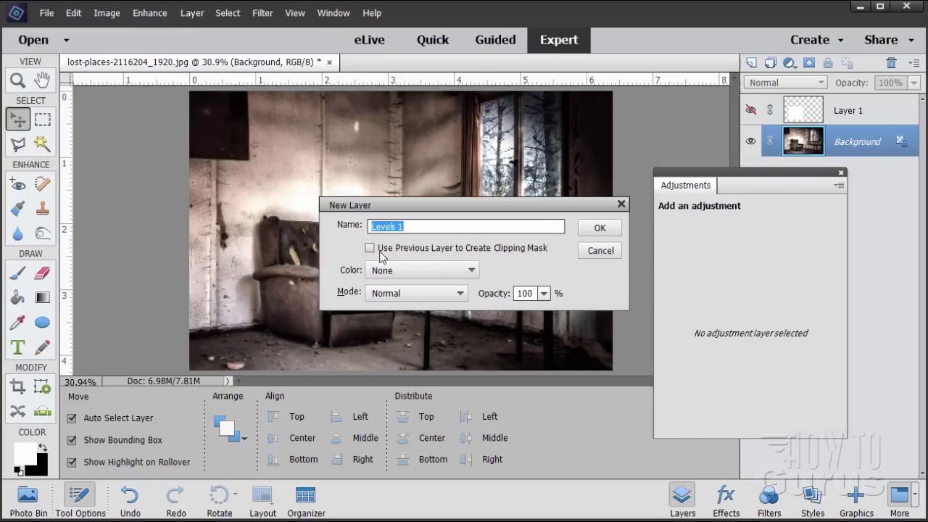
{"action": "left_click", "coordinate": [600, 227]}
{"action": "left_click_drag", "start_coordinate": [721, 183], "coordinate": [608, 211]}
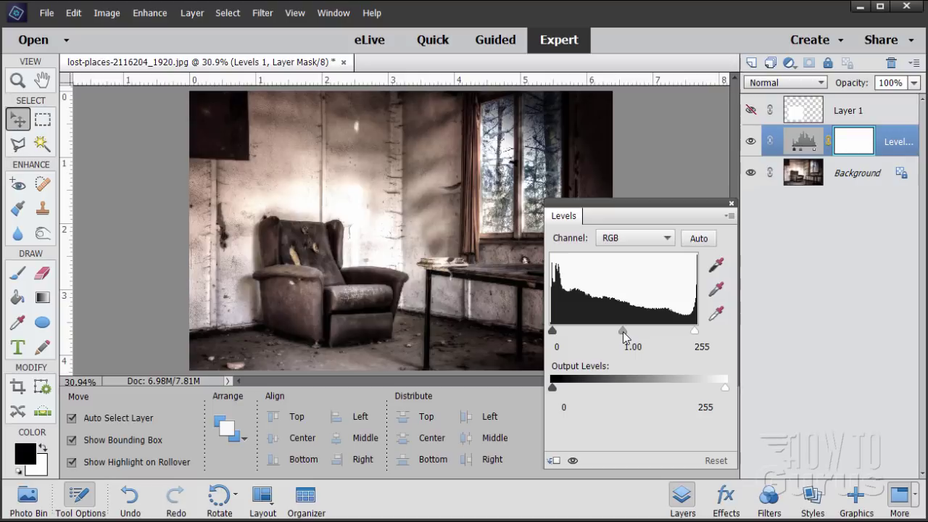
Darken the photo by setting the Levels midtone input value to 0.72.
{"action": "mouse_move", "coordinate": [624, 335]}
{"action": "left_mouse_down"}
{"action": "mouse_move", "coordinate": [601, 336]}
{"action": "mouse_move", "coordinate": [639, 333]}
{"action": "left_mouse_up"}
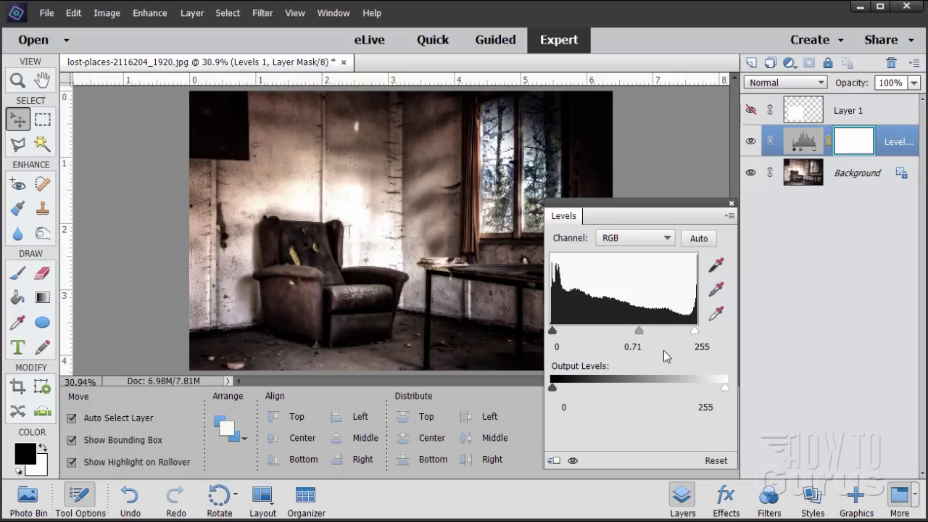
{"action": "left_click", "coordinate": [647, 349]}
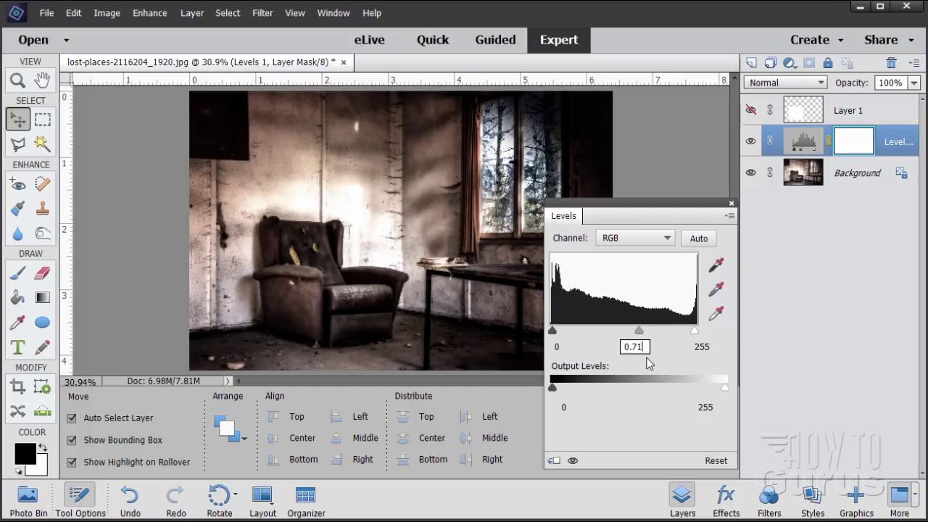
{"action": "key", "text": "BackSpace"}
Compare the photo with and without the Levels adjustment by toggling its visibility.
{"action": "left_click", "coordinate": [572, 462]}
{"action": "left_click", "coordinate": [573, 462]}
{"action": "left_click", "coordinate": [572, 462]}
{"action": "left_click", "coordinate": [574, 462]}
{"action": "left_click", "coordinate": [573, 462]}
{"action": "left_click", "coordinate": [573, 462]}
{"action": "left_click", "coordinate": [572, 461]}
{"action": "left_click", "coordinate": [573, 462]}
Dim the highlights by setting the Levels white output value to 221.
{"action": "mouse_move", "coordinate": [695, 331]}
{"action": "left_mouse_down"}
{"action": "mouse_move", "coordinate": [677, 331]}
{"action": "mouse_move", "coordinate": [709, 333]}
{"action": "left_mouse_up"}
{"action": "left_click_drag", "start_coordinate": [725, 392], "coordinate": [710, 392]}
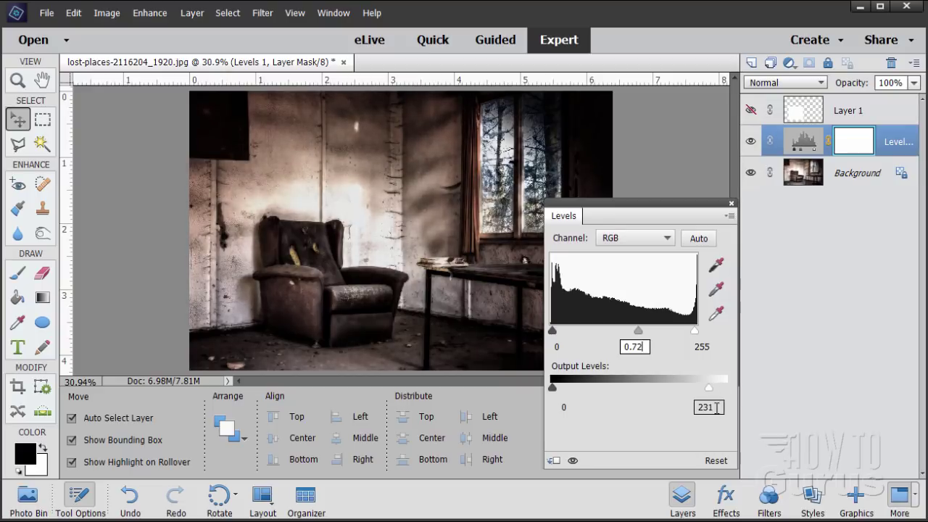
{"action": "left_click", "coordinate": [705, 407]}
{"action": "type", "text": "221"}
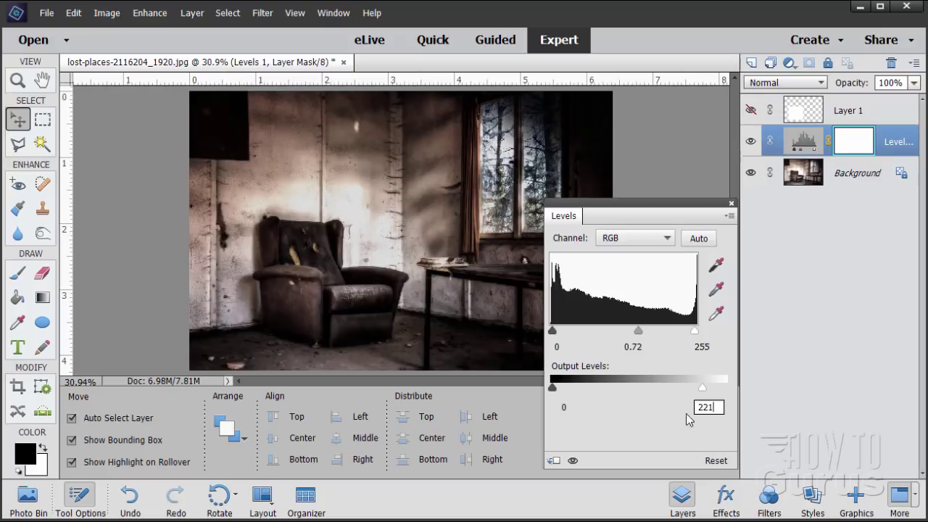
Compare the photo with and without the Levels changes, and close the adjustment's settings.
{"action": "left_click", "coordinate": [573, 461]}
{"action": "left_click", "coordinate": [573, 461]}
{"action": "left_click", "coordinate": [573, 461]}
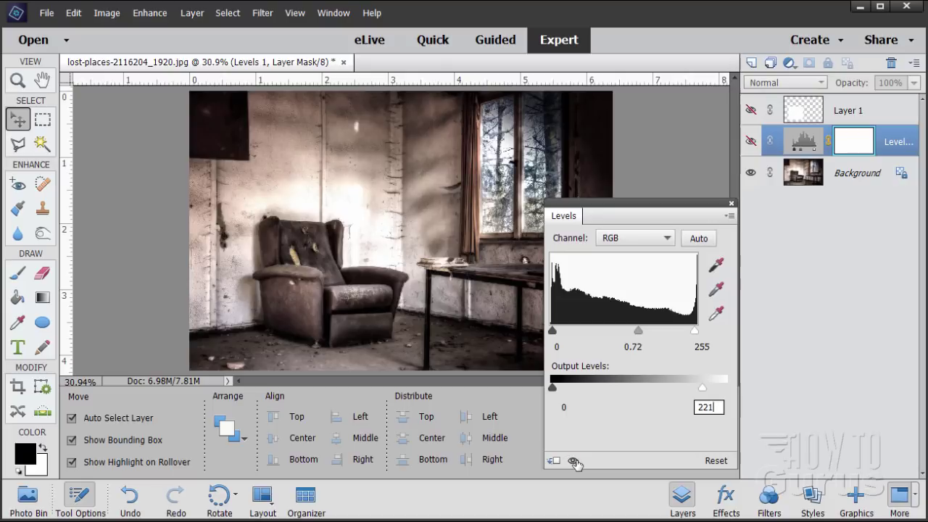
{"action": "left_click", "coordinate": [573, 462]}
{"action": "left_click", "coordinate": [573, 461]}
{"action": "left_click", "coordinate": [573, 461]}
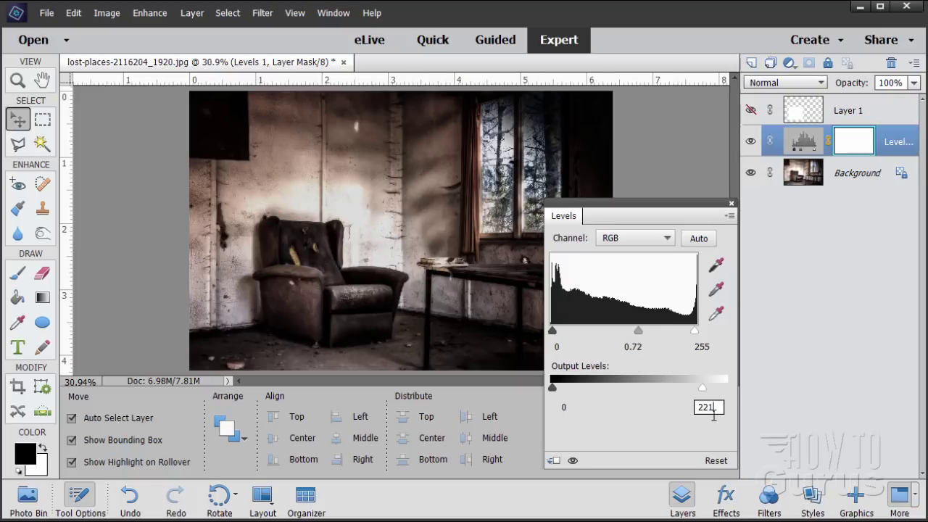
{"action": "left_click", "coordinate": [731, 205]}
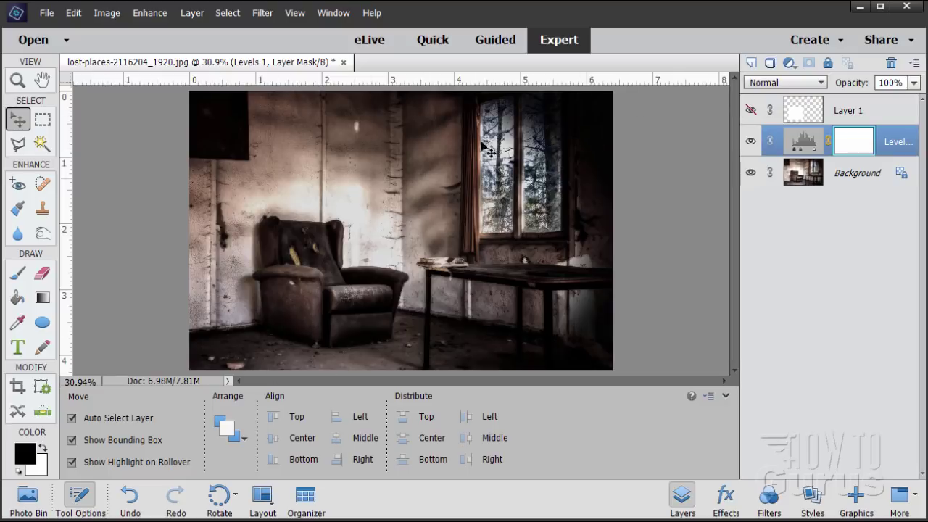
Select Layer 1 and make white the foreground color.
{"action": "left_click", "coordinate": [882, 110]}
{"action": "key", "text": "x"}
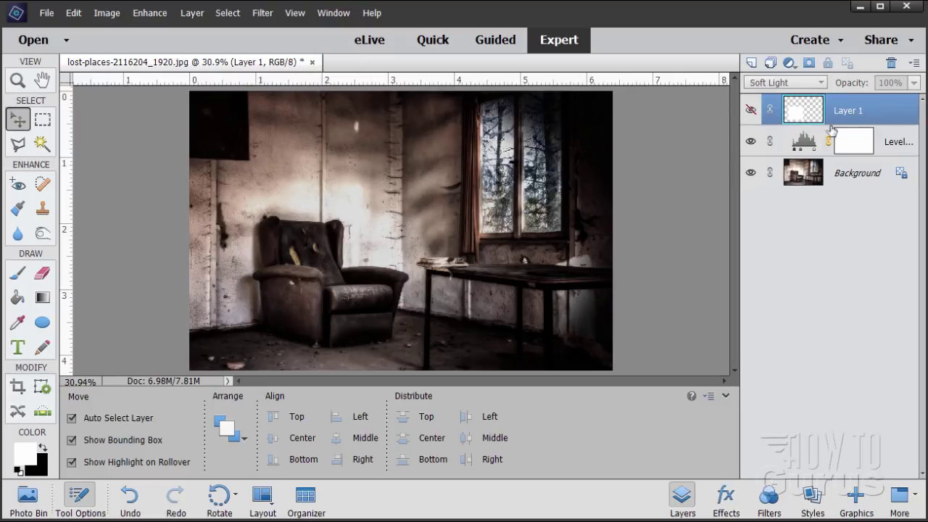
Try a radial white-to-transparent gradient on a new layer, from the photo's upper-right corner to its lower-left corner, and delete that layer.
{"action": "left_click", "coordinate": [752, 62]}
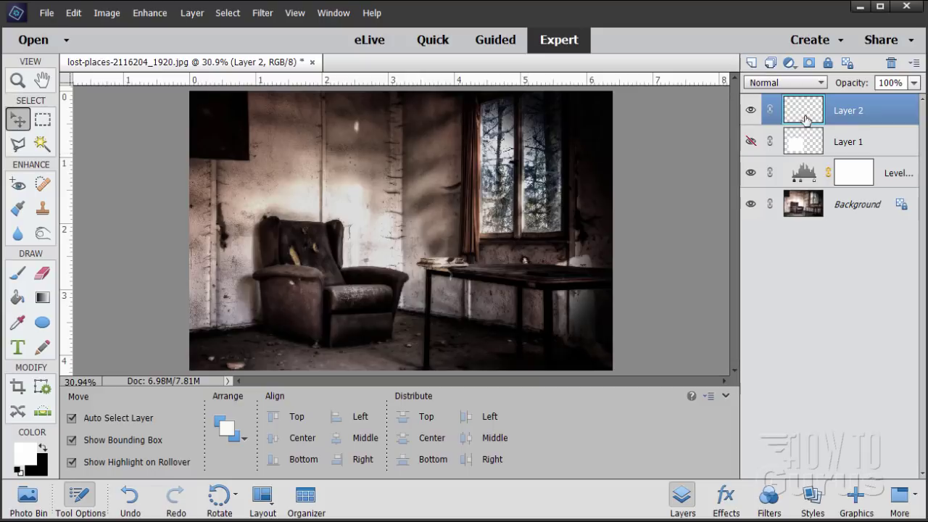
{"action": "left_click", "coordinate": [51, 303]}
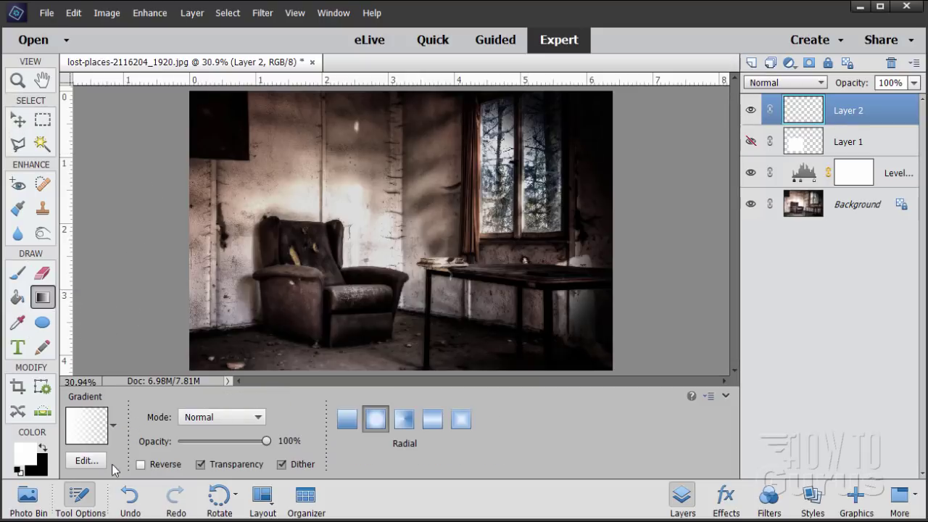
{"action": "left_click", "coordinate": [113, 430]}
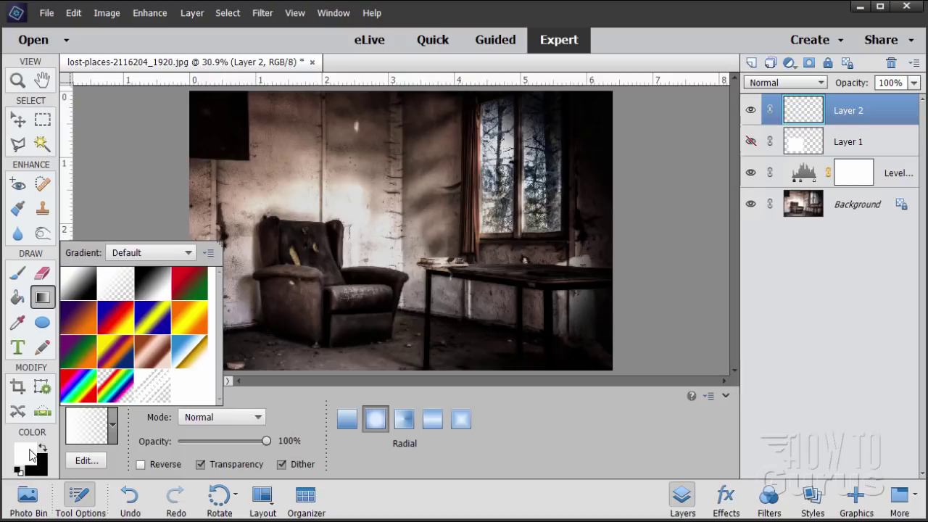
{"action": "left_click", "coordinate": [120, 286]}
{"action": "double_click", "coordinate": [119, 287]}
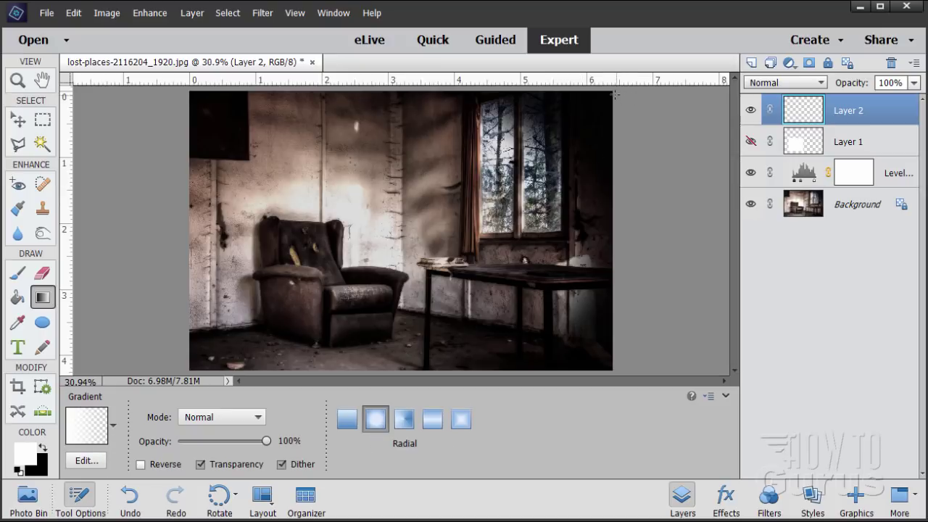
{"action": "left_click_drag", "start_coordinate": [613, 93], "coordinate": [196, 365]}
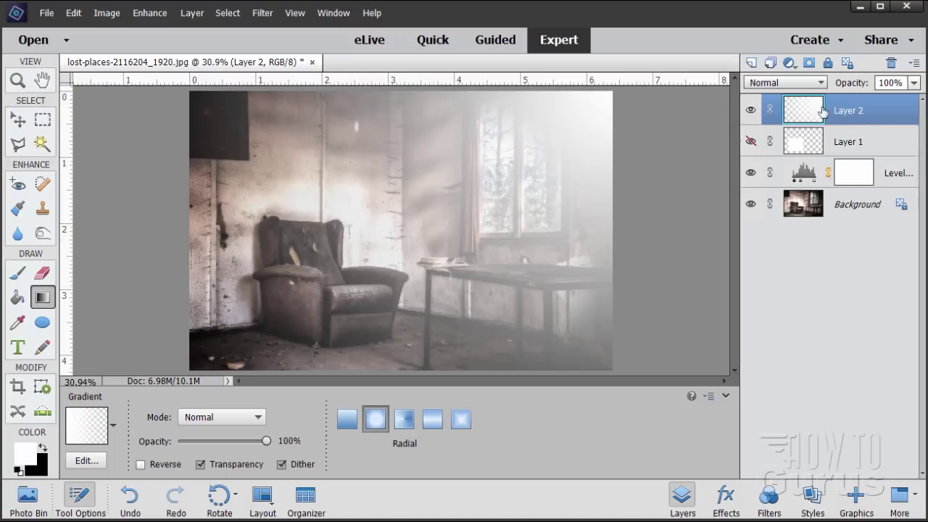
{"action": "left_click", "coordinate": [891, 63]}
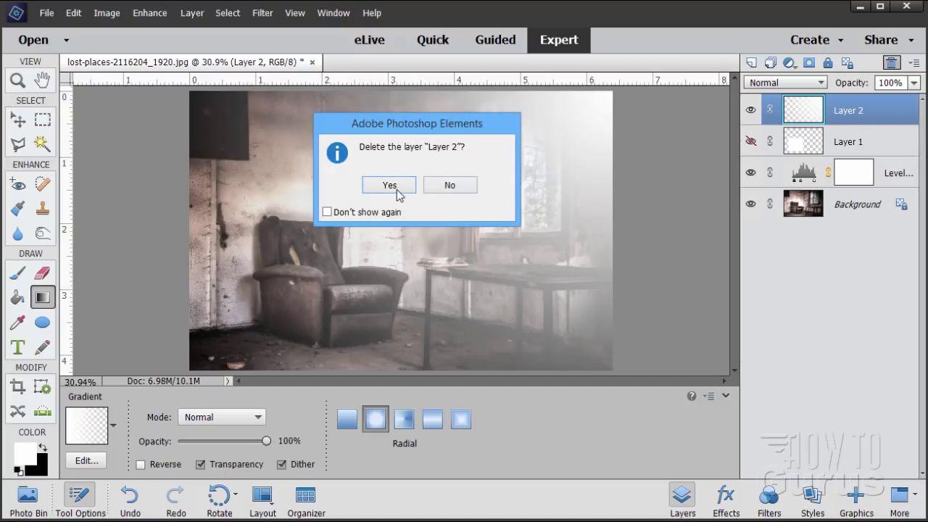
{"action": "left_click", "coordinate": [396, 191]}
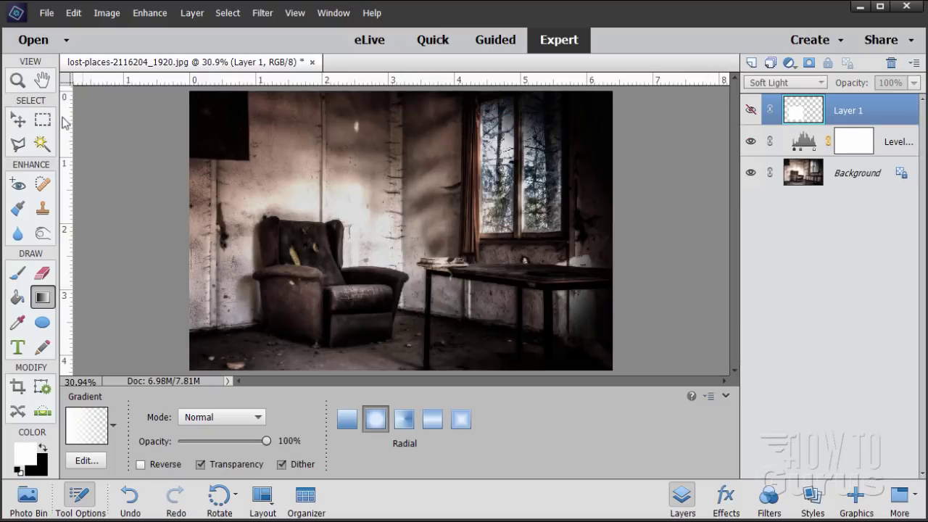
Add a white-to-transparent Gradient Fill layer above Layer 1 with the Radial style.
{"action": "left_click", "coordinate": [23, 121]}
{"action": "left_click", "coordinate": [193, 15]}
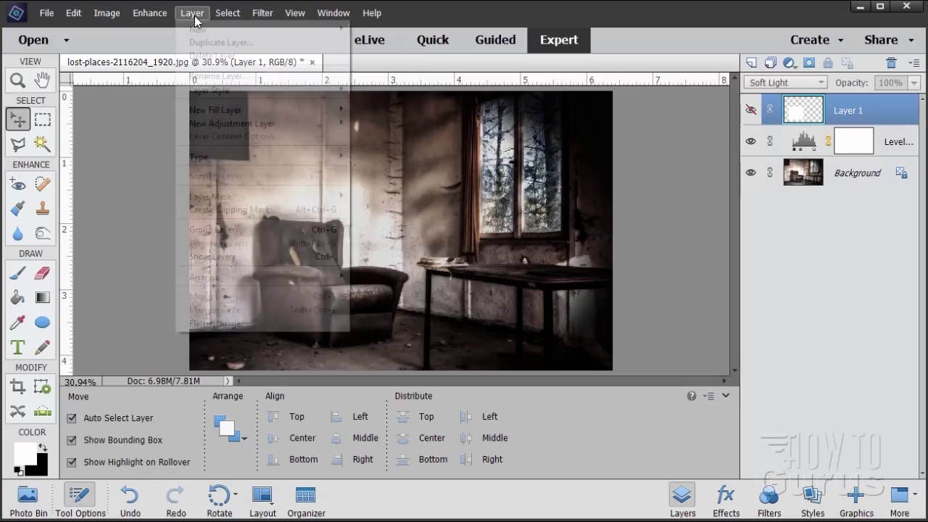
{"action": "mouse_move", "coordinate": [229, 116]}
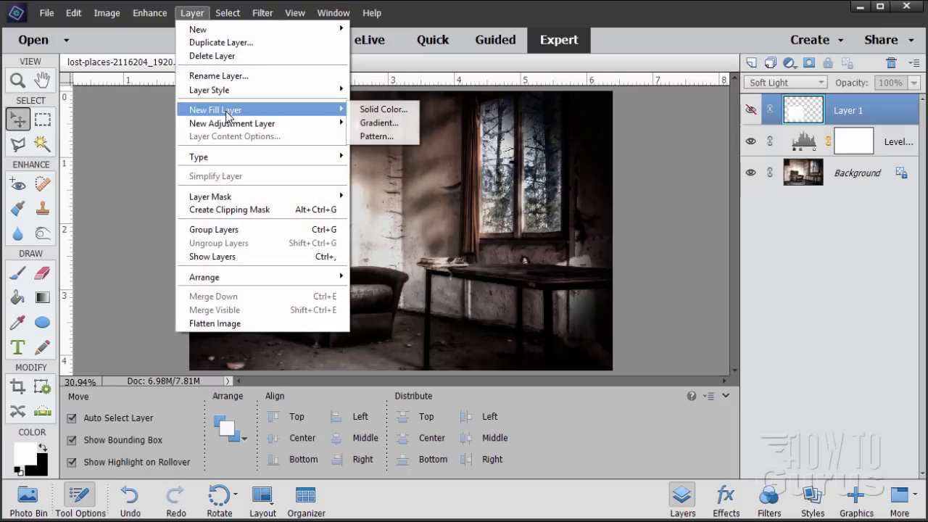
{"action": "left_click", "coordinate": [384, 124]}
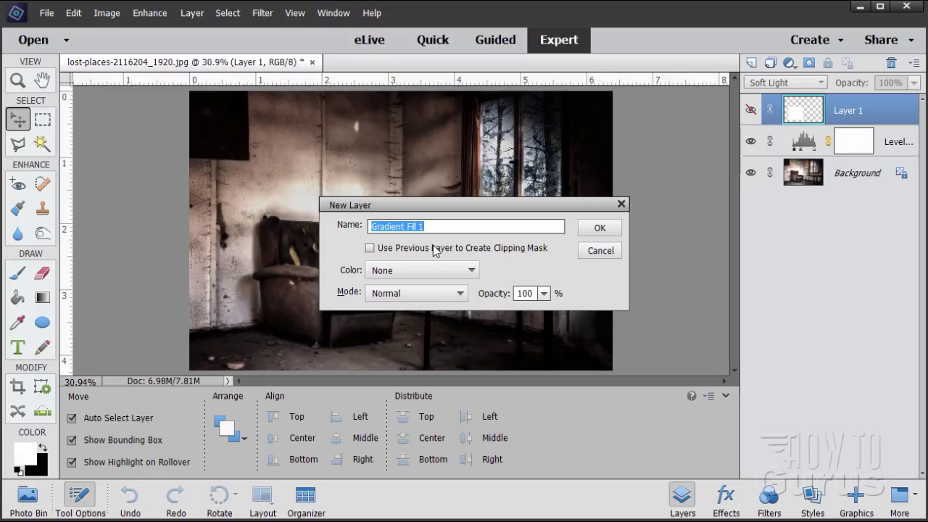
{"action": "left_click", "coordinate": [600, 227]}
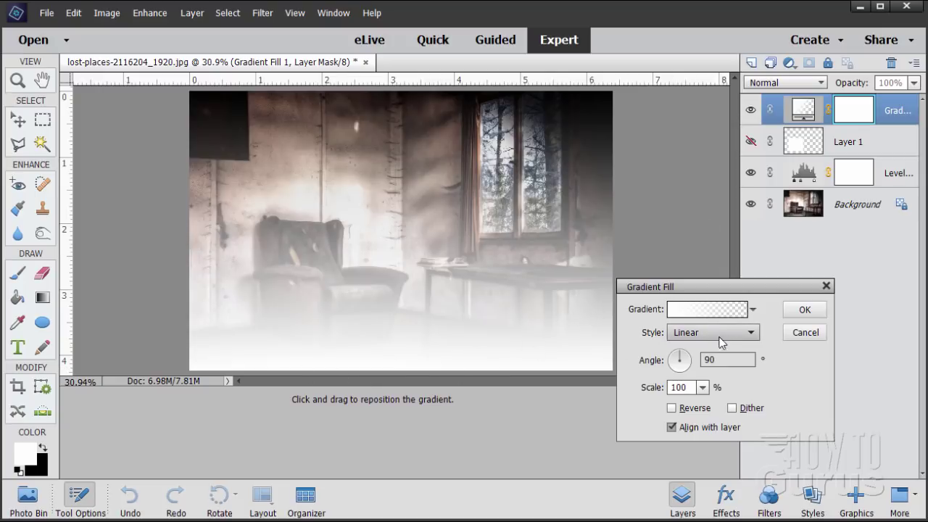
{"action": "left_click", "coordinate": [752, 333]}
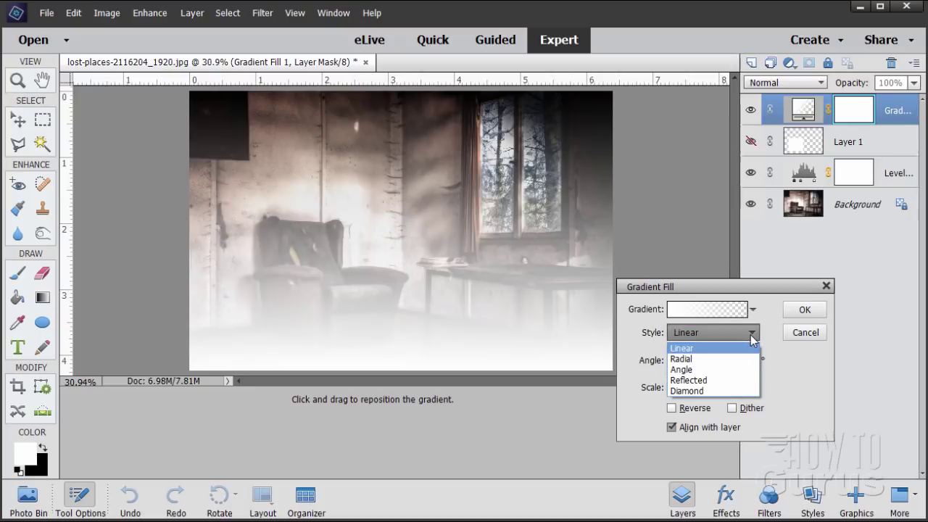
{"action": "left_click", "coordinate": [711, 359]}
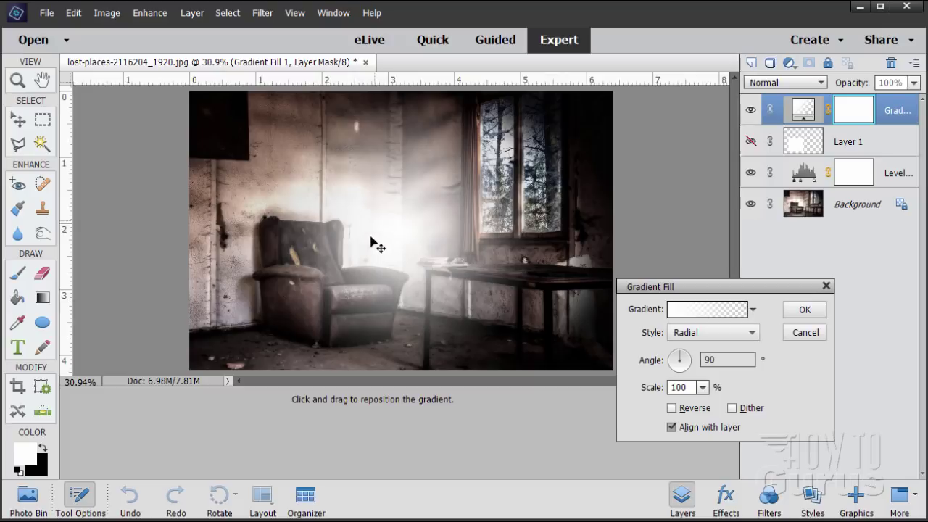
Center the radial glow near the window's upper-right corner and set the gradient scale to 300%.
{"action": "left_click_drag", "start_coordinate": [393, 236], "coordinate": [542, 108]}
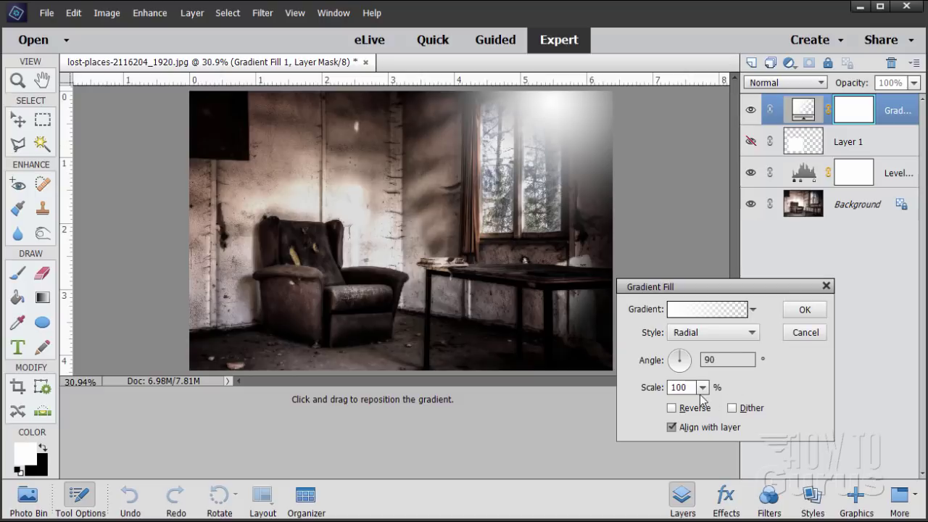
{"action": "left_click", "coordinate": [703, 388]}
{"action": "left_click_drag", "start_coordinate": [704, 404], "coordinate": [720, 409]}
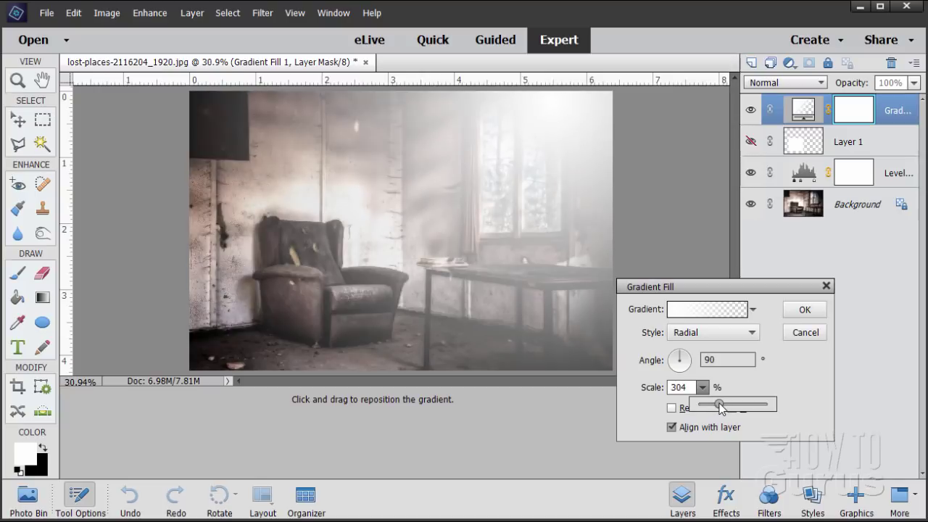
{"action": "left_click", "coordinate": [691, 388]}
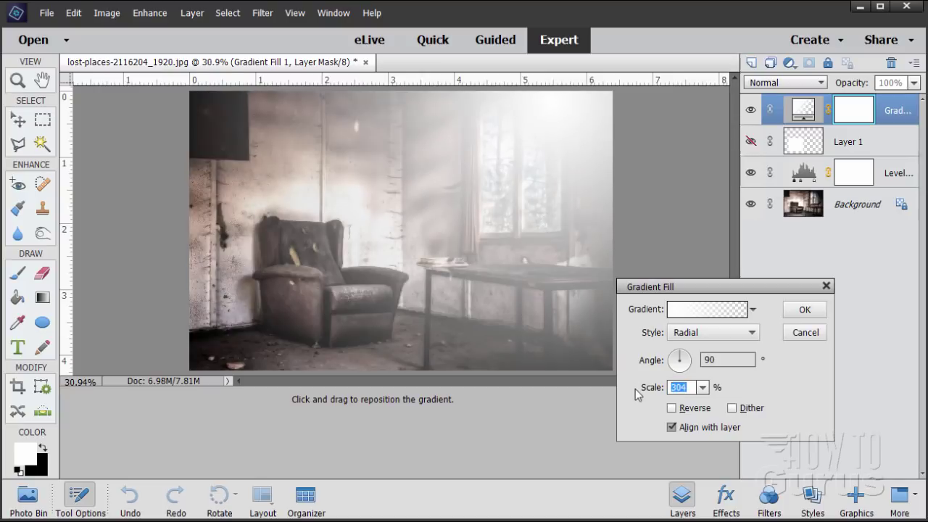
{"action": "type", "text": "300"}
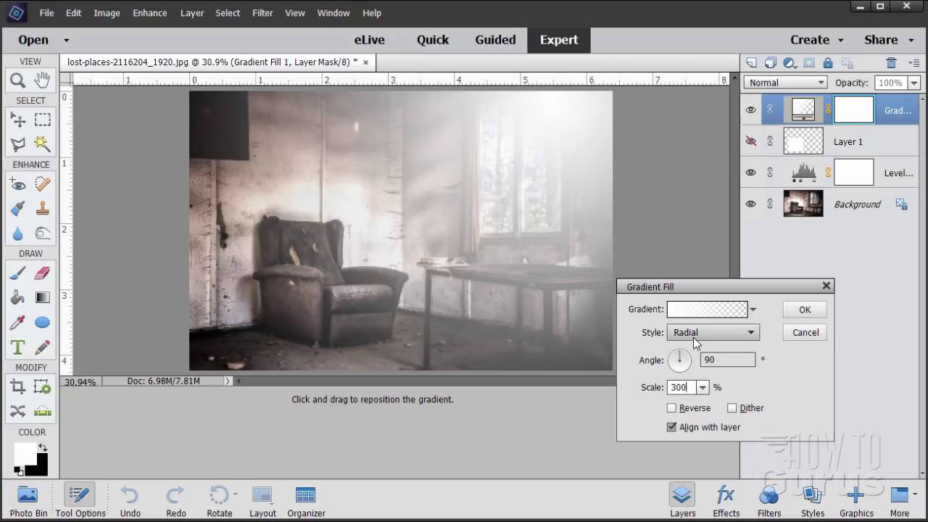
{"action": "left_click", "coordinate": [803, 310]}
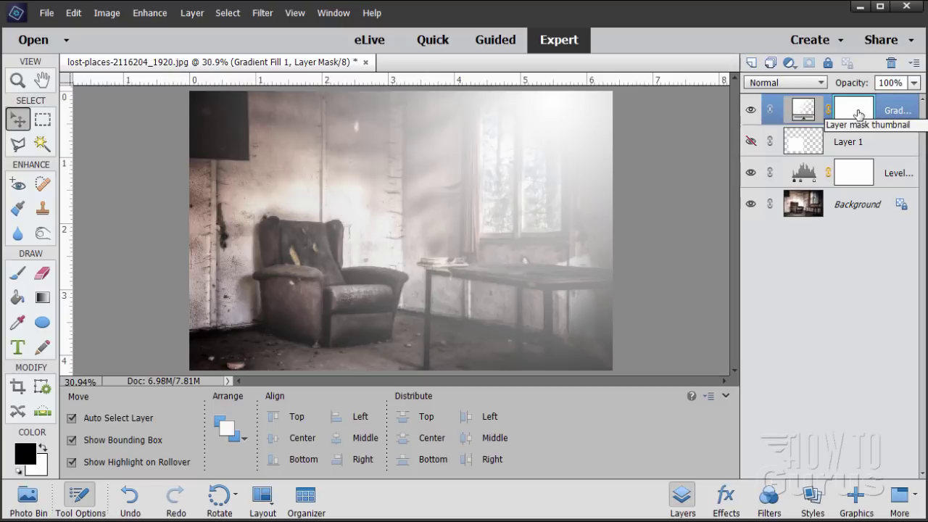
Outline a light beam with the Polygonal Lasso, running from the window's edges across the armchair to the wall and floor.
{"action": "left_click", "coordinate": [22, 146]}
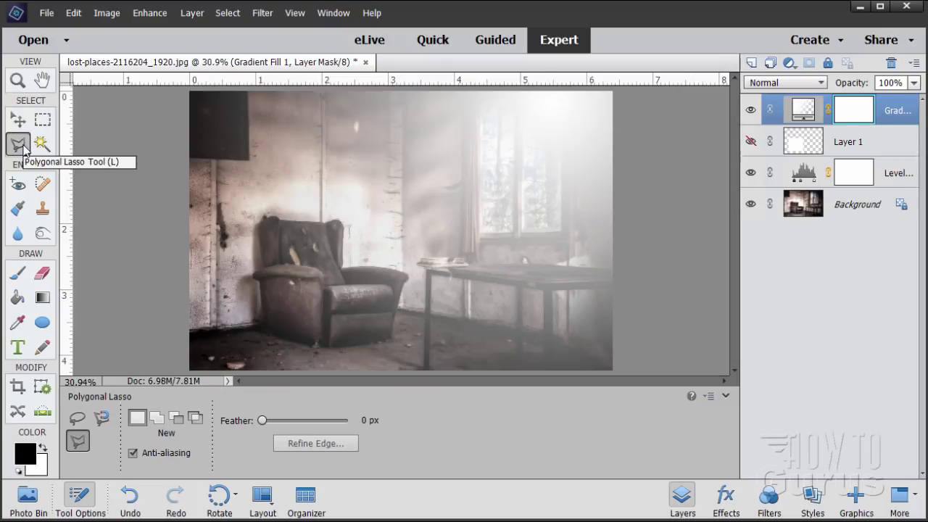
{"action": "left_click", "coordinate": [560, 232]}
{"action": "left_click", "coordinate": [561, 86]}
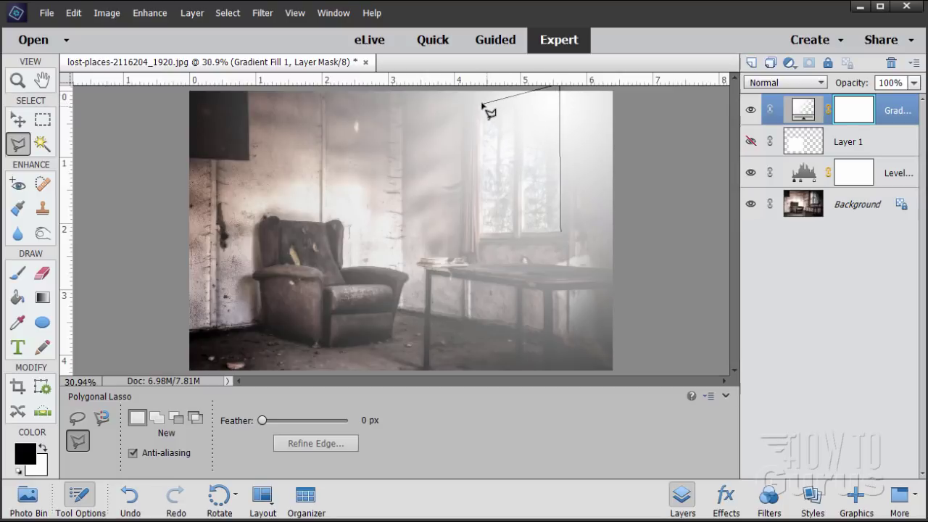
{"action": "left_click", "coordinate": [480, 104]}
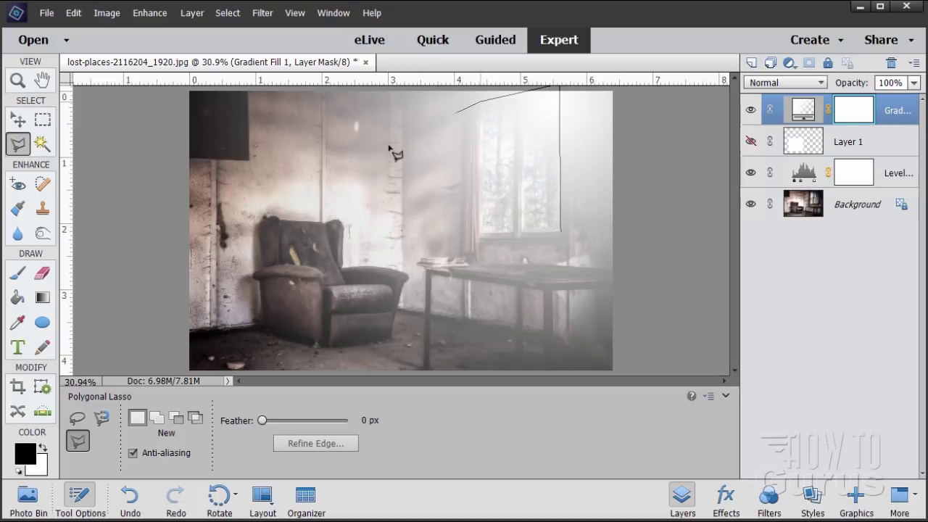
{"action": "left_click", "coordinate": [237, 208]}
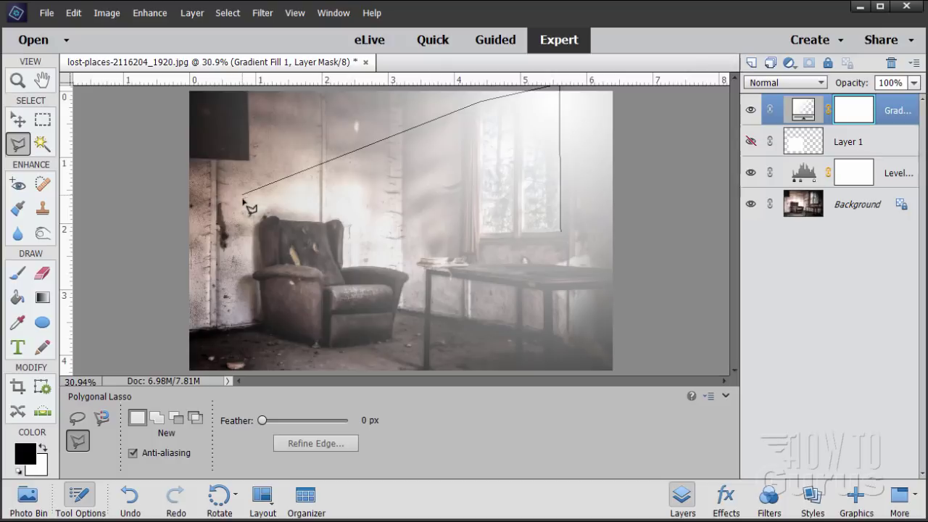
{"action": "left_click", "coordinate": [242, 195]}
{"action": "left_click", "coordinate": [221, 325]}
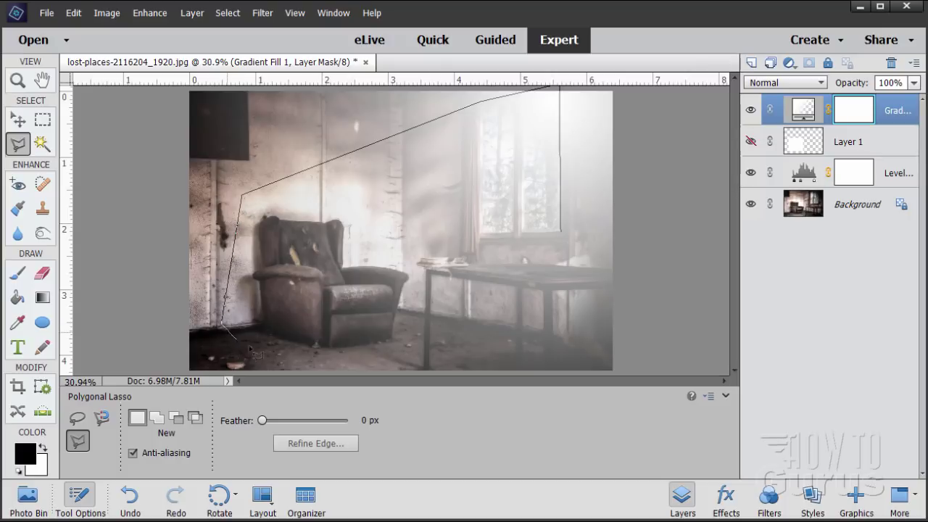
{"action": "left_click", "coordinate": [287, 369]}
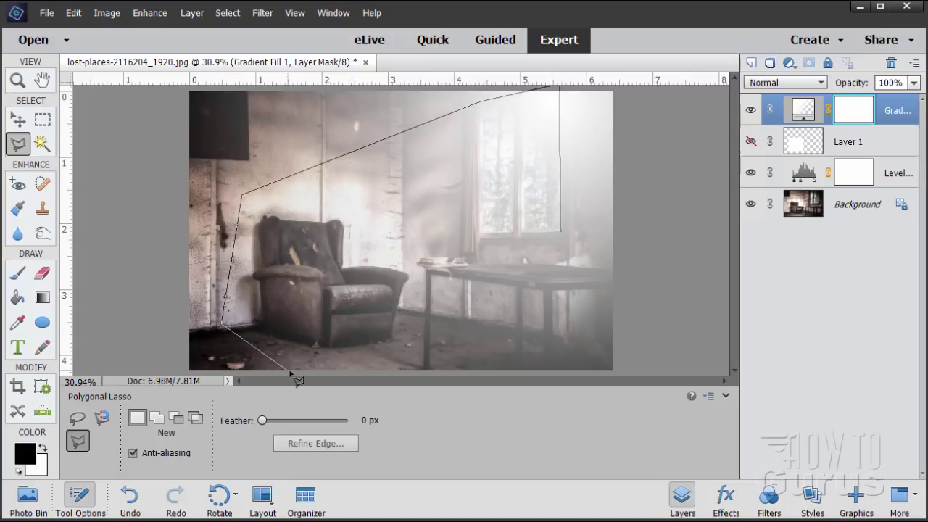
{"action": "left_click", "coordinate": [382, 367]}
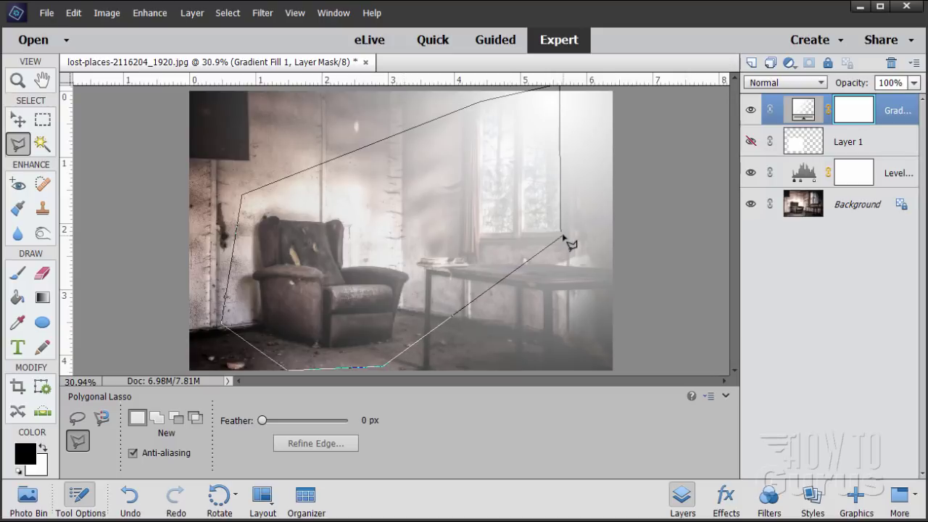
{"action": "left_click", "coordinate": [562, 233]}
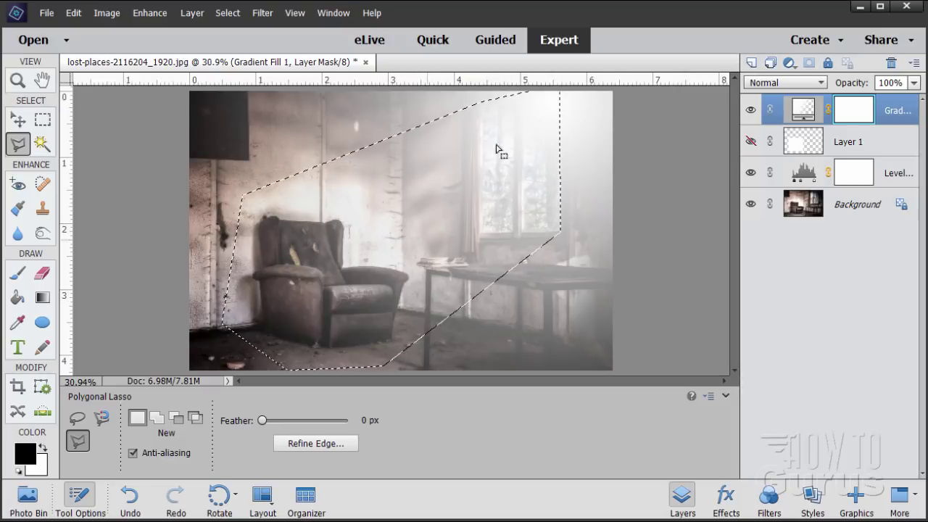
Invert the beam selection and fill the area outside it with black on the Gradient Fill layer's mask.
{"action": "left_click", "coordinate": [227, 13]}
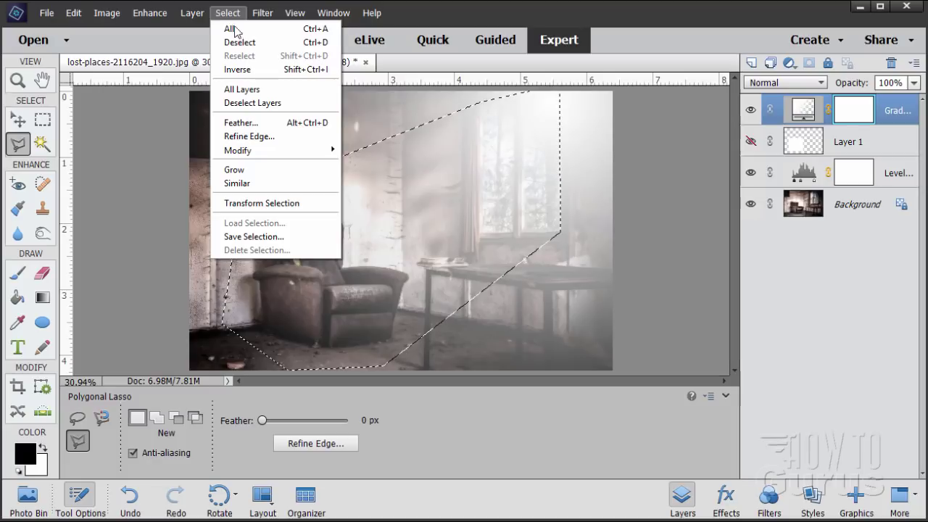
{"action": "left_click", "coordinate": [232, 68]}
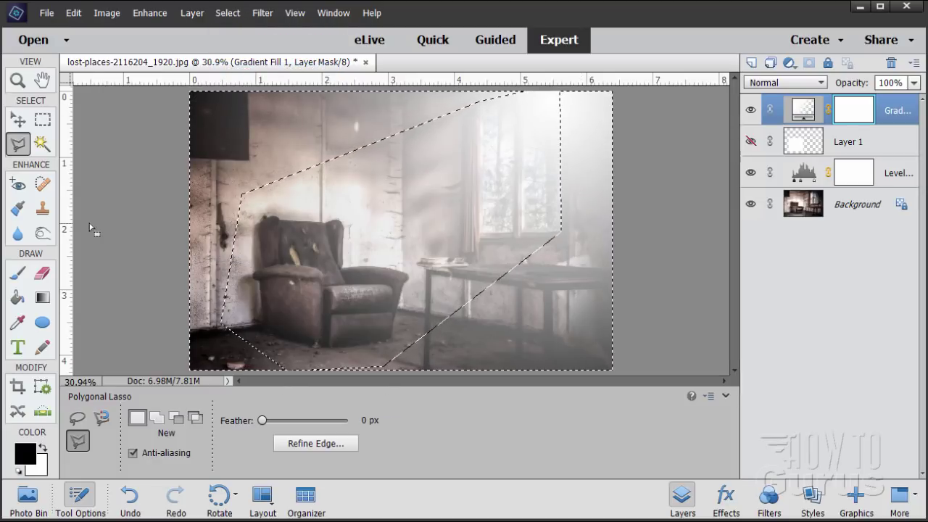
{"action": "left_click", "coordinate": [44, 448]}
{"action": "left_click", "coordinate": [43, 448]}
{"action": "left_click", "coordinate": [18, 298]}
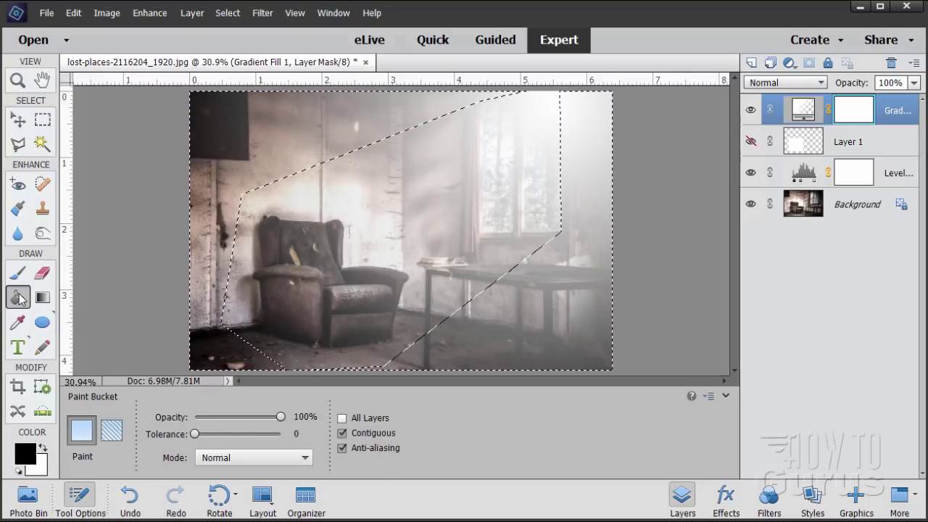
{"action": "left_click", "coordinate": [241, 148]}
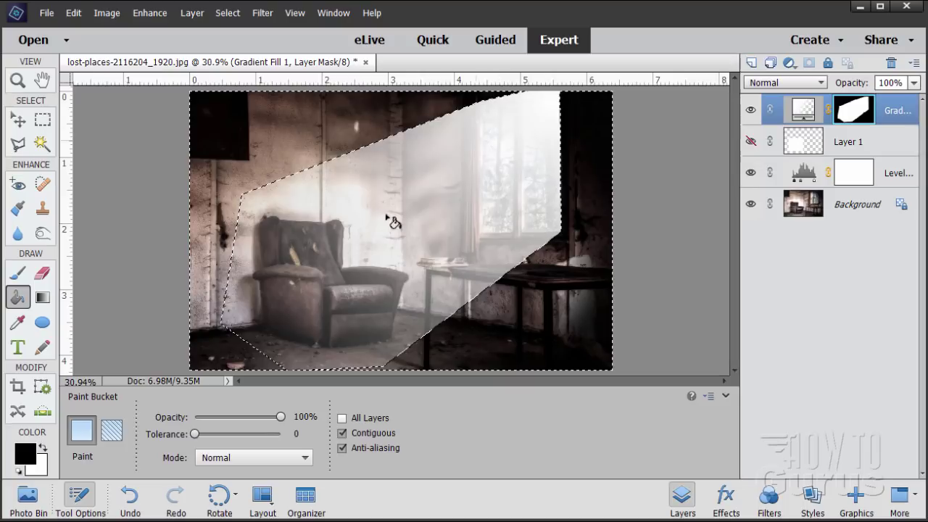
Clear the beam selection and switch to the Move tool.
{"action": "left_click", "coordinate": [228, 13]}
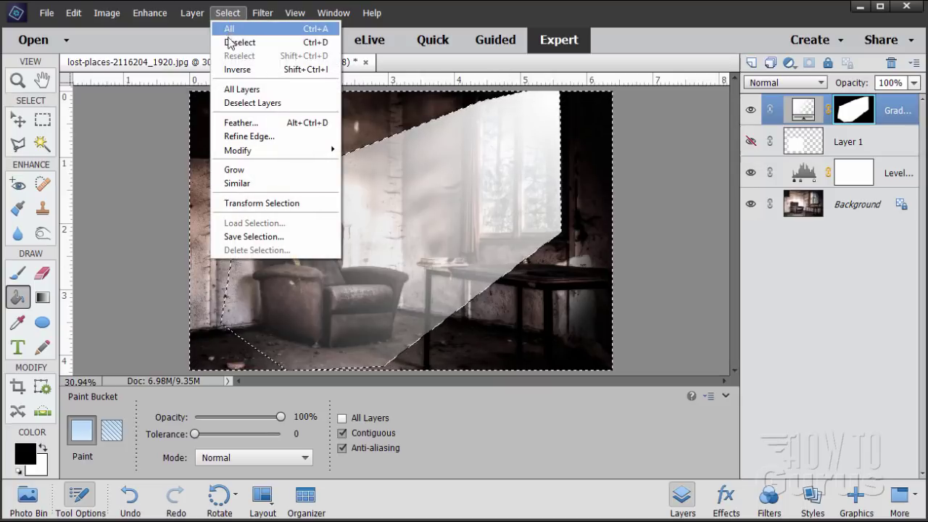
{"action": "left_click", "coordinate": [234, 42]}
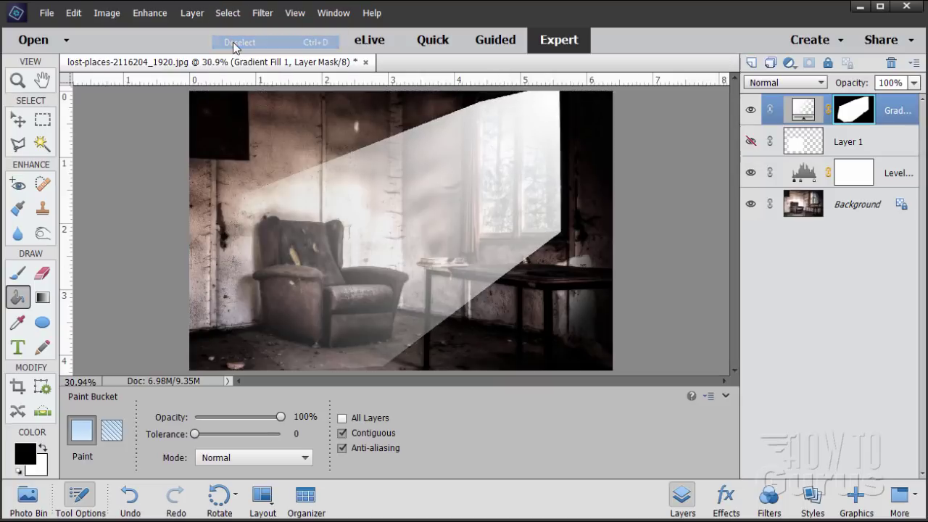
{"action": "left_click", "coordinate": [19, 120]}
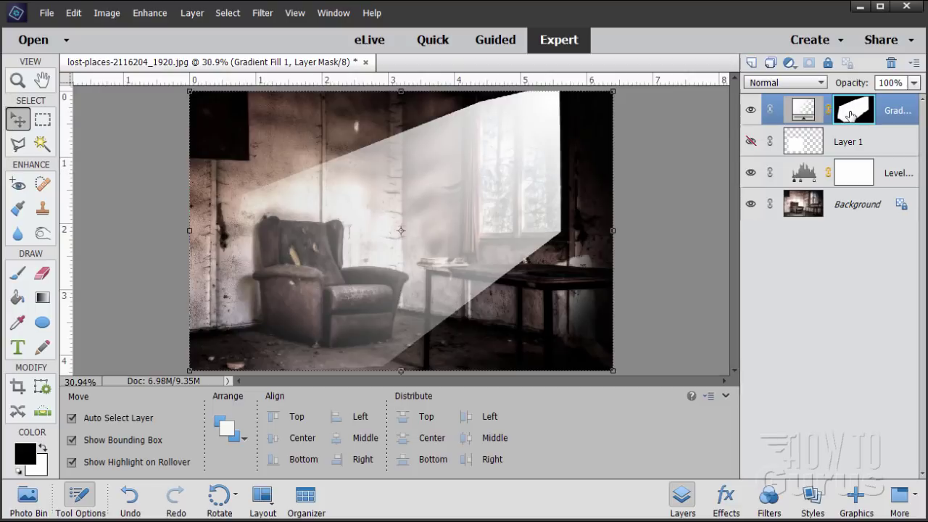
Soften the Gradient Fill layer's mask with a Gaussian Blur of 15 pixels radius.
{"action": "left_click", "coordinate": [263, 13]}
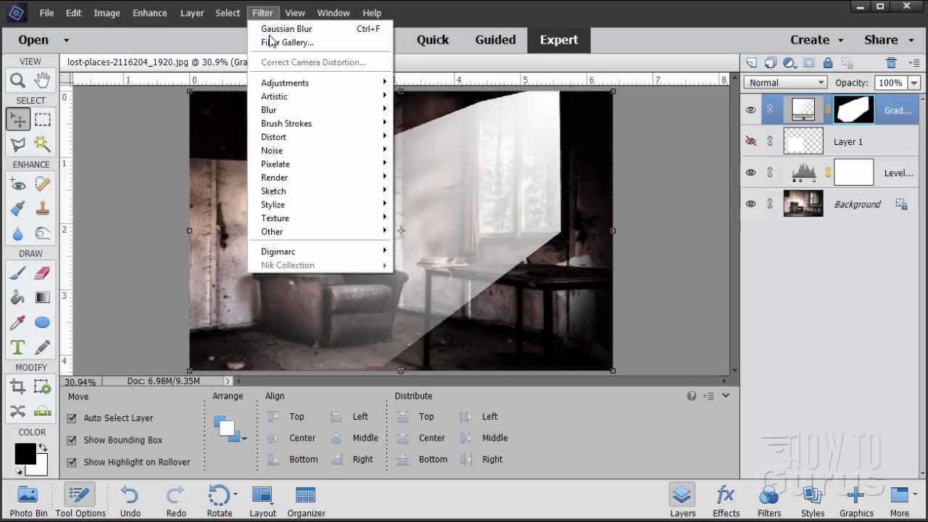
{"action": "mouse_move", "coordinate": [377, 110]}
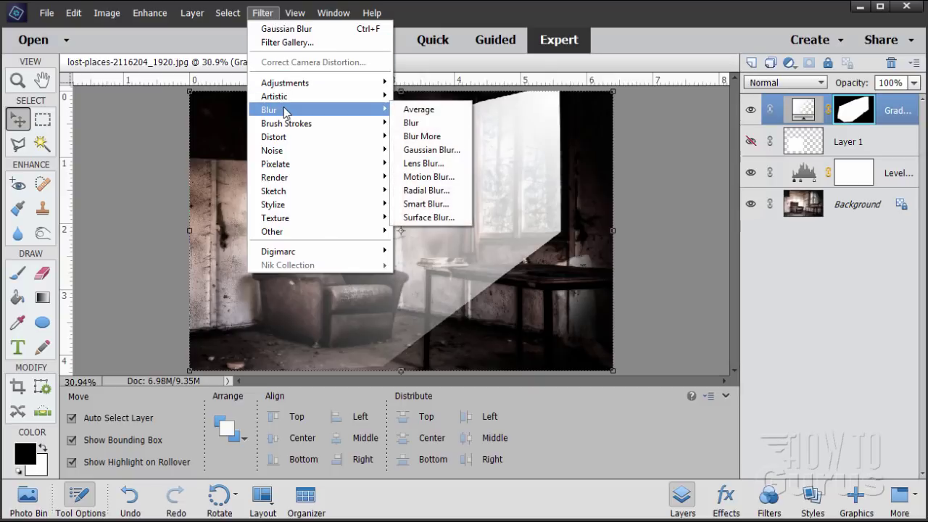
{"action": "left_click", "coordinate": [425, 152]}
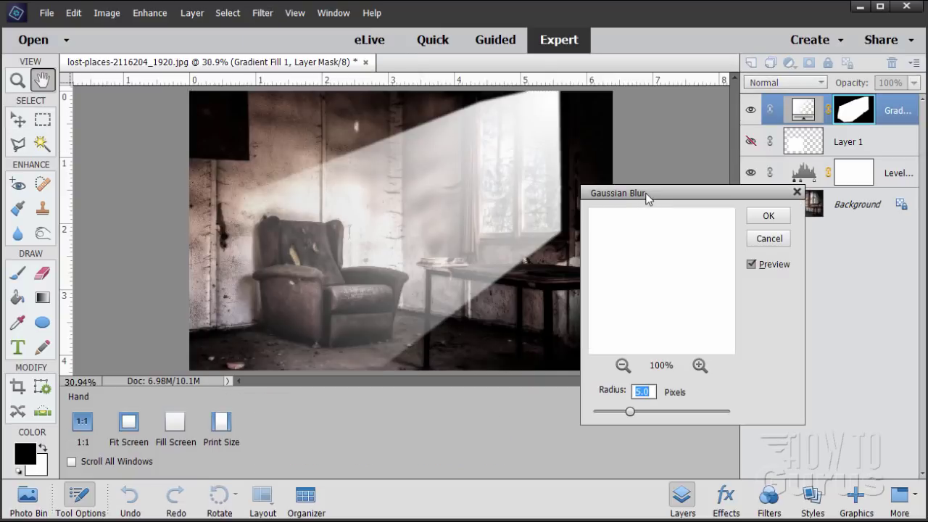
{"action": "left_click_drag", "start_coordinate": [651, 197], "coordinate": [687, 196]}
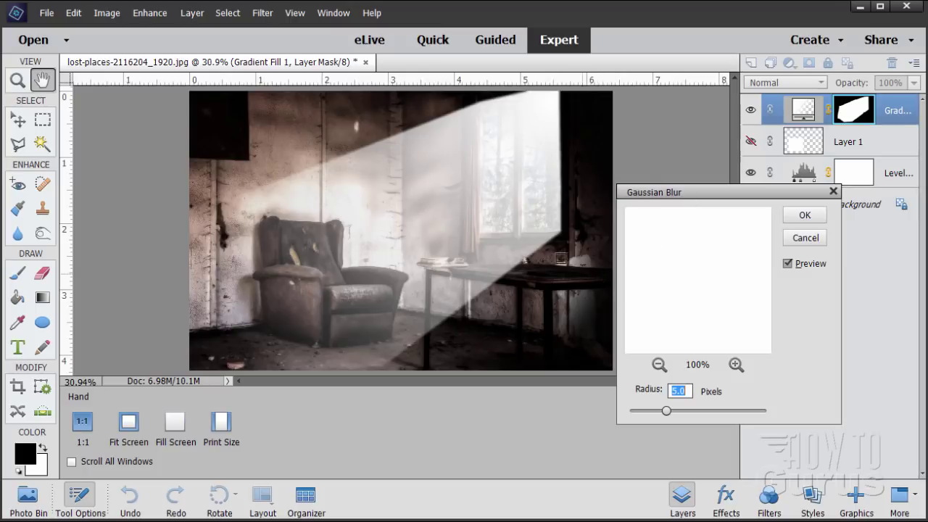
{"action": "left_click_drag", "start_coordinate": [667, 411], "coordinate": [694, 412]}
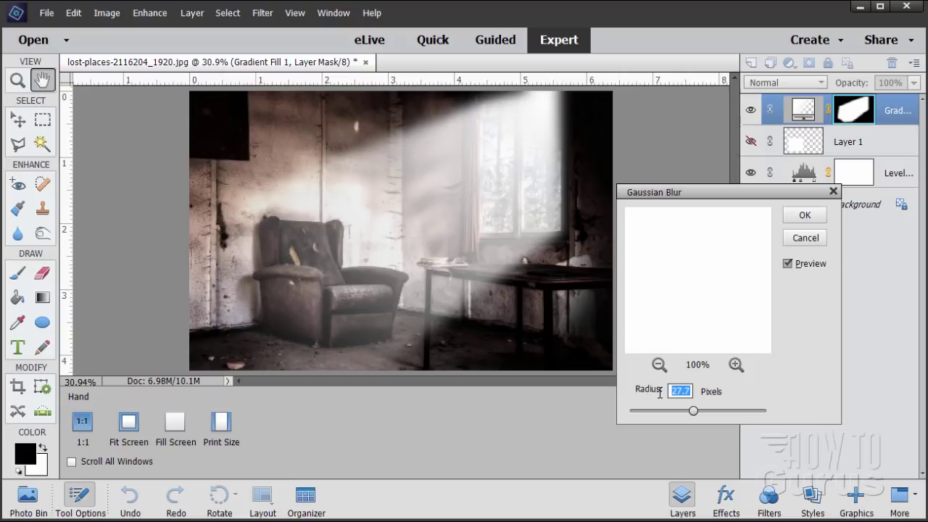
{"action": "type", "text": "20"}
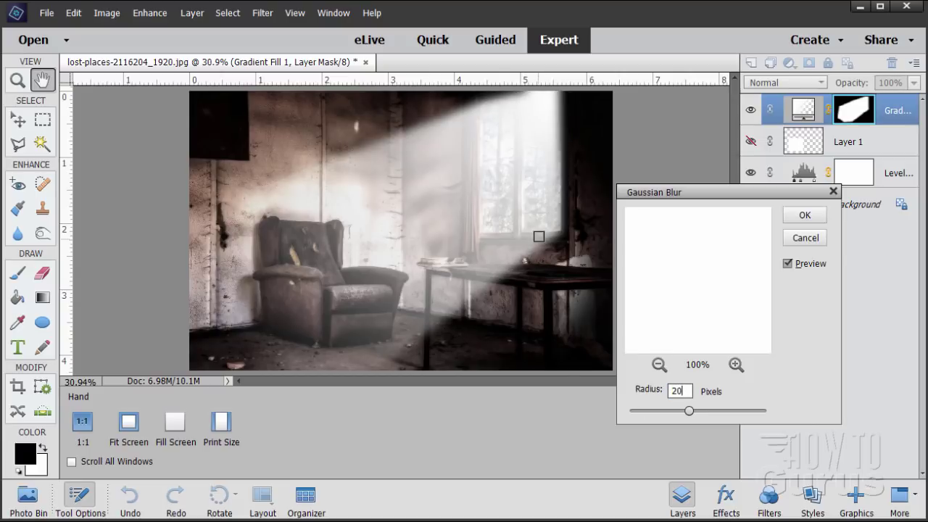
{"action": "double_click", "coordinate": [672, 391]}
{"action": "type", "text": "15"}
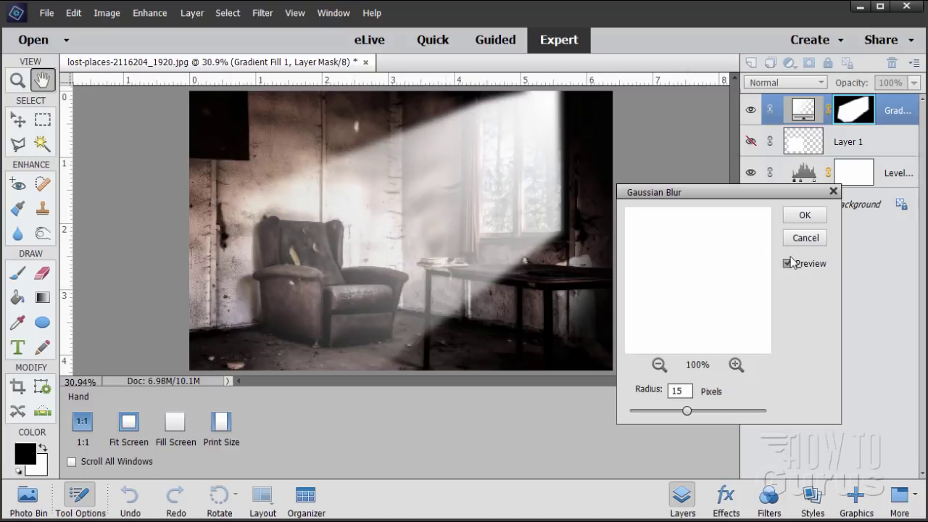
{"action": "left_click", "coordinate": [805, 215]}
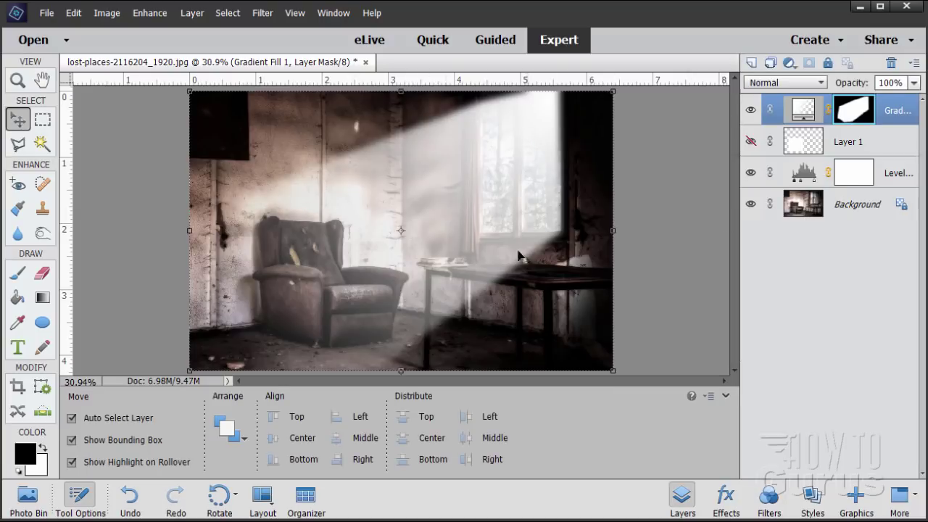
Set the Gradient Fill layer's blend mode to Soft Light and compare the photo with the layer hidden and shown.
{"action": "left_click", "coordinate": [781, 84]}
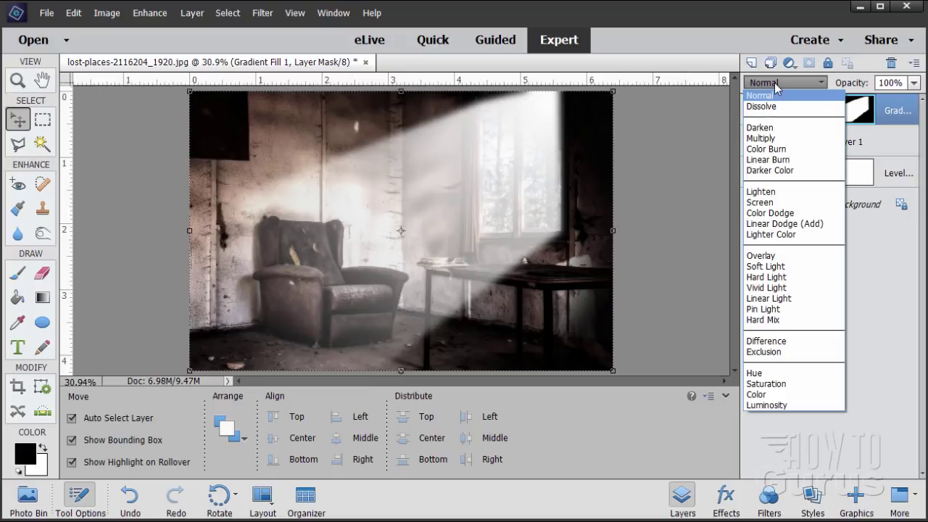
{"action": "left_click", "coordinate": [776, 266]}
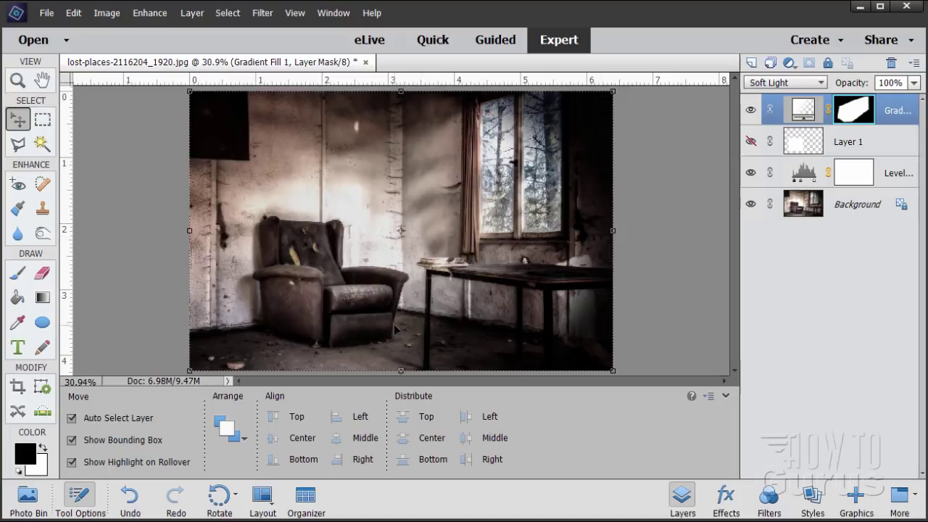
{"action": "left_click", "coordinate": [751, 111]}
{"action": "left_click", "coordinate": [752, 112]}
{"action": "left_click", "coordinate": [752, 112]}
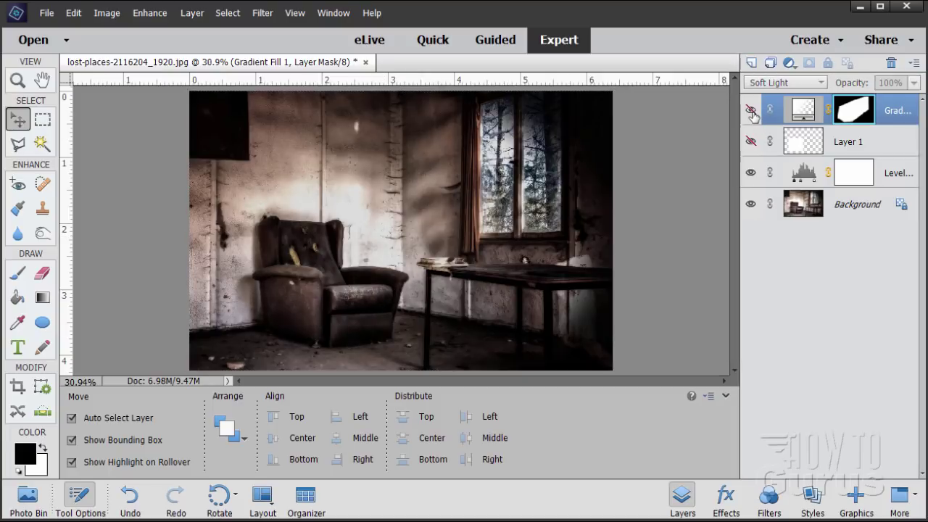
{"action": "left_click", "coordinate": [751, 111]}
{"action": "left_click", "coordinate": [752, 111]}
{"action": "left_click", "coordinate": [752, 112]}
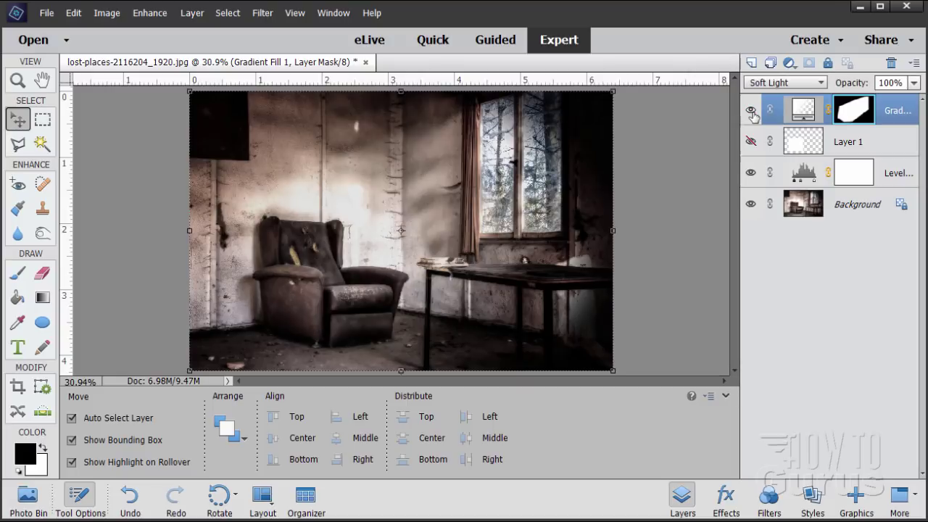
{"action": "left_click", "coordinate": [752, 112]}
{"action": "left_click", "coordinate": [752, 112]}
Duplicate the Gradient Fill layer and compare the photo with the copy hidden and shown.
{"action": "left_click_drag", "start_coordinate": [801, 112], "coordinate": [752, 63]}
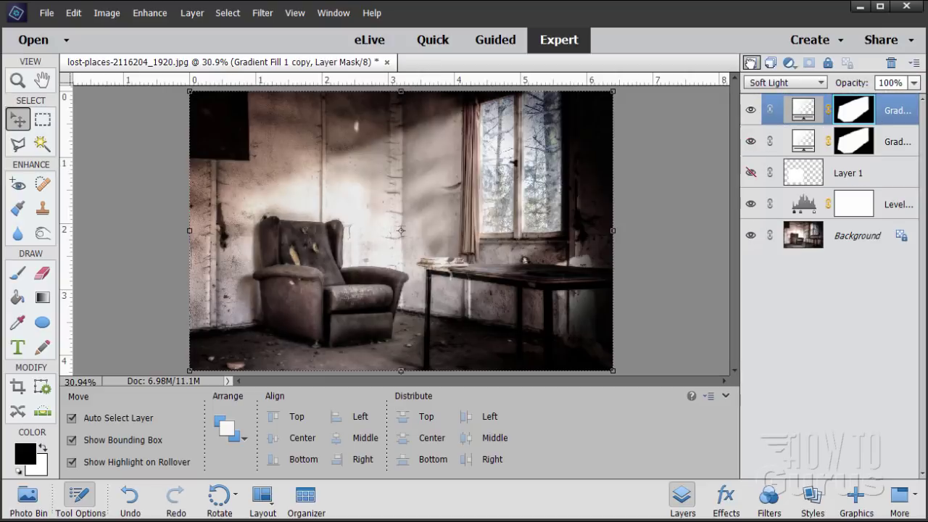
{"action": "left_click", "coordinate": [752, 110]}
{"action": "left_click", "coordinate": [752, 110]}
{"action": "left_click", "coordinate": [752, 110]}
{"action": "left_click", "coordinate": [752, 110]}
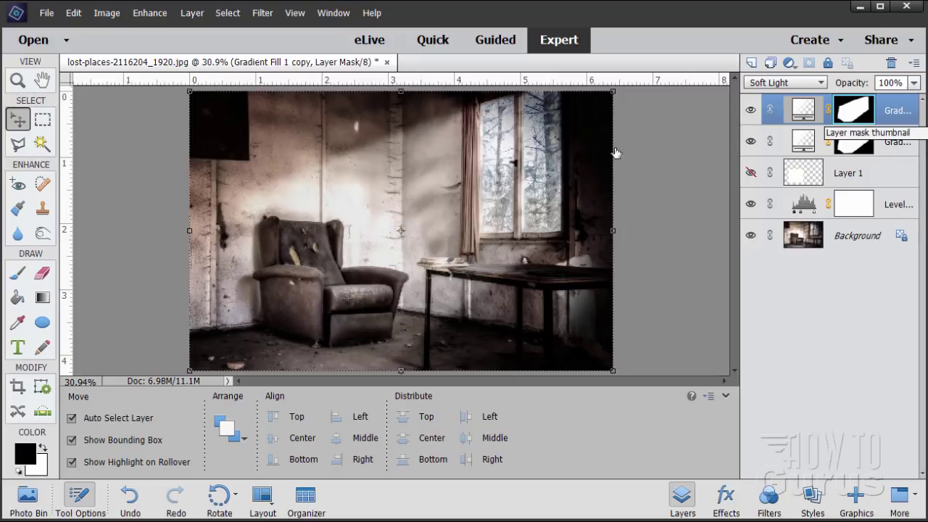
Outline a narrower light beam with the Polygonal Lasso, running from the window down around the armchair and back to the window's right edge.
{"action": "left_click", "coordinate": [19, 145]}
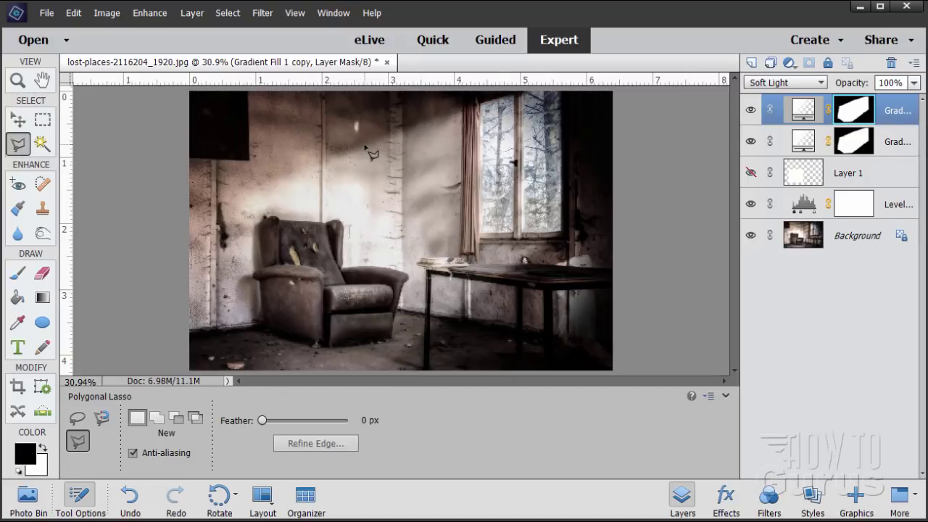
{"action": "left_click", "coordinate": [521, 100]}
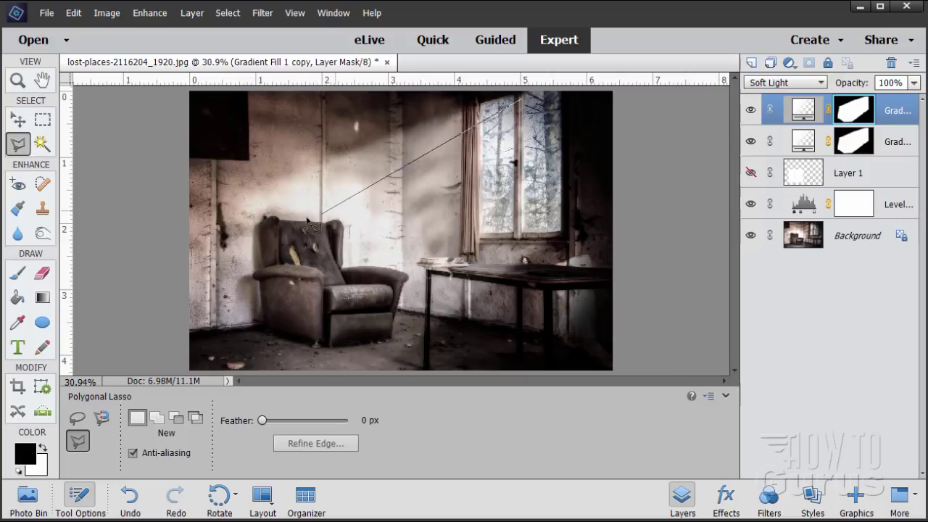
{"action": "left_click", "coordinate": [257, 221]}
{"action": "left_click", "coordinate": [234, 257]}
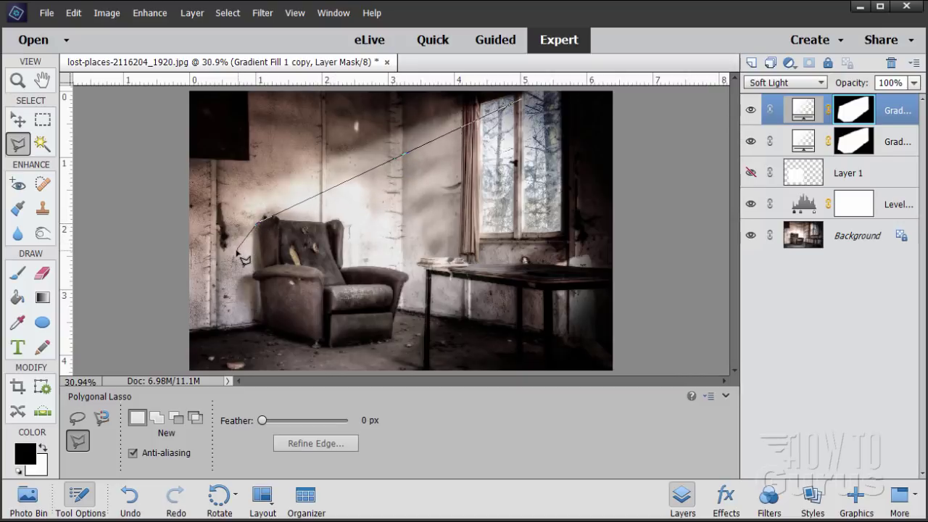
{"action": "left_click", "coordinate": [228, 294]}
{"action": "left_click", "coordinate": [237, 327]}
{"action": "left_click", "coordinate": [277, 345]}
{"action": "left_click", "coordinate": [316, 347]}
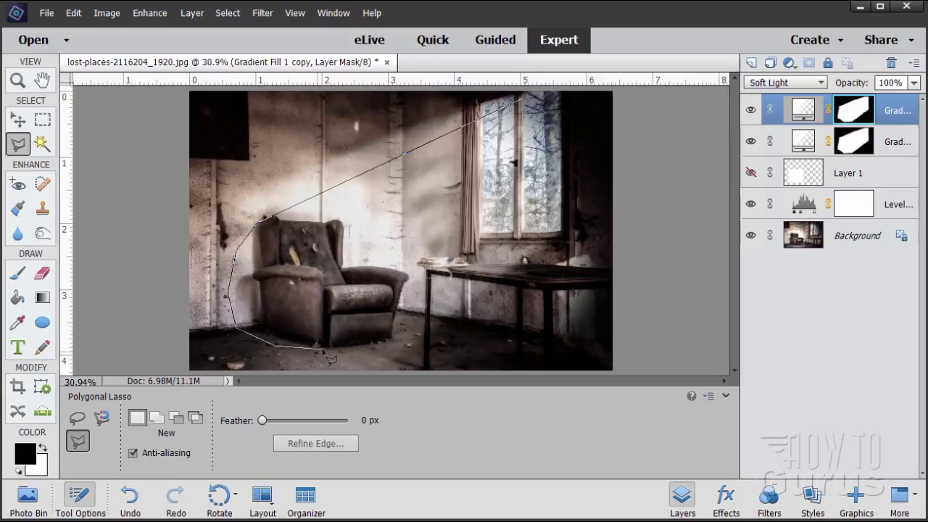
{"action": "left_click", "coordinate": [561, 206]}
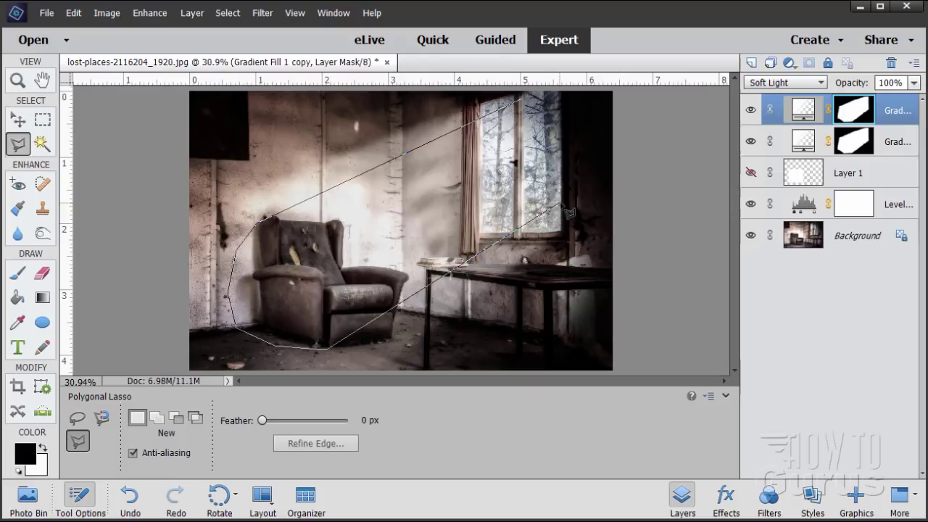
{"action": "left_click", "coordinate": [559, 92]}
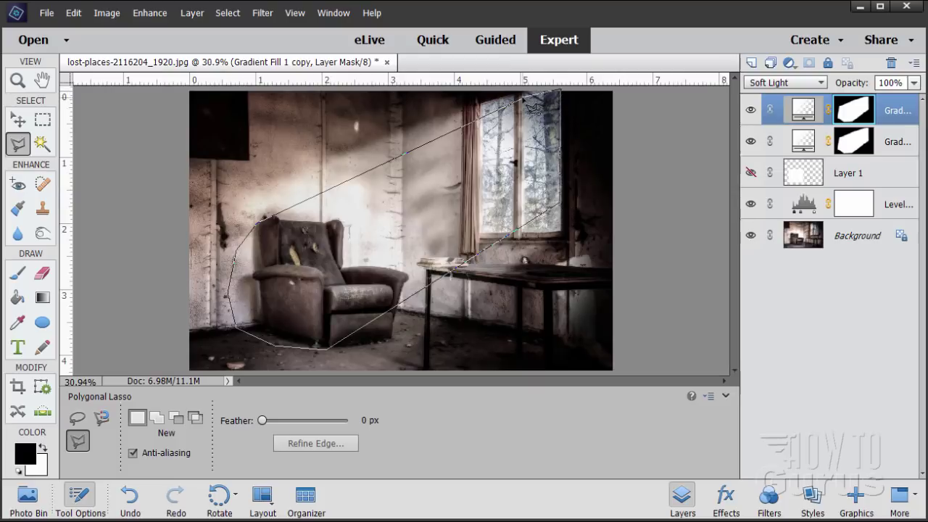
{"action": "double_click", "coordinate": [541, 108]}
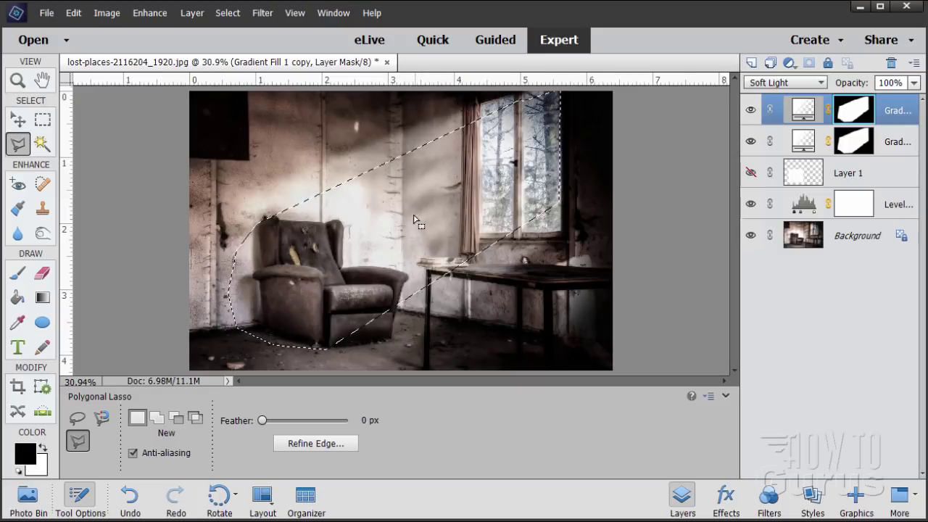
Invert the narrower beam selection, fill it with black on the copied gradient layer's mask, and deselect.
{"action": "left_click", "coordinate": [228, 12]}
{"action": "left_click", "coordinate": [250, 69]}
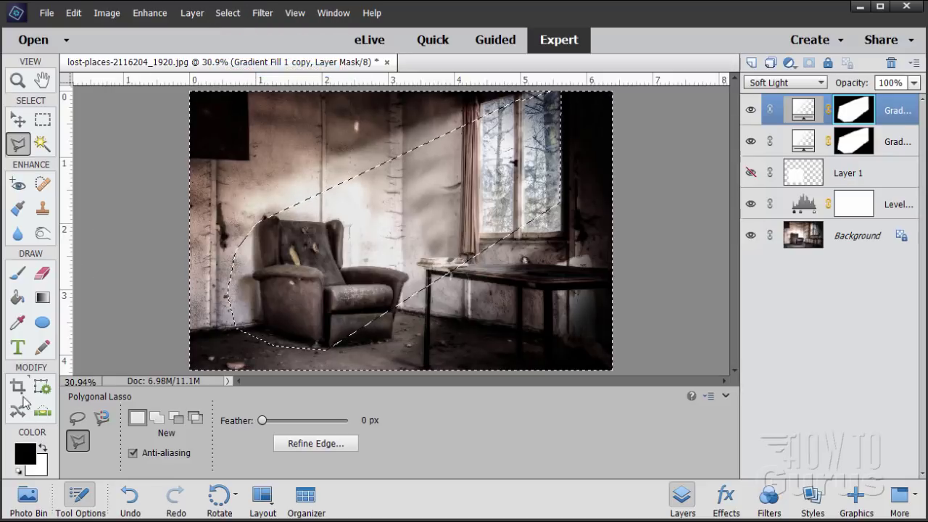
{"action": "left_click", "coordinate": [18, 297]}
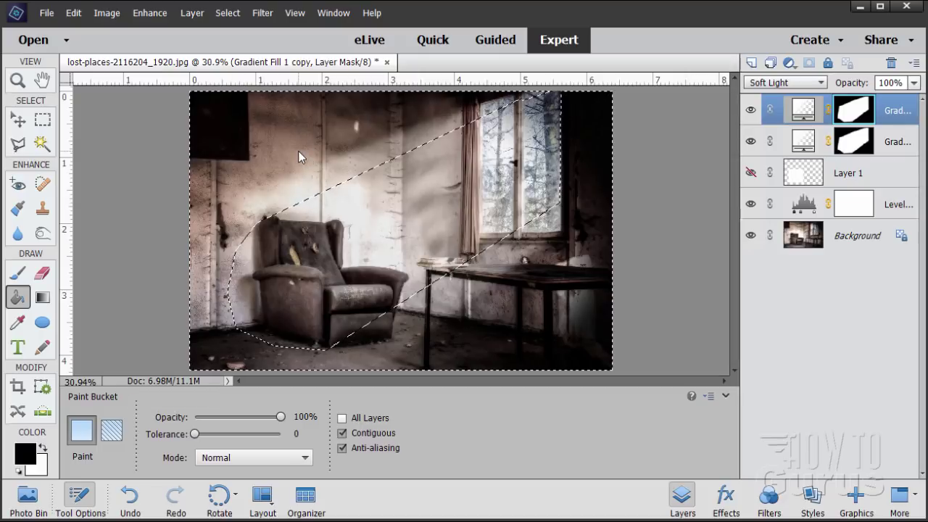
{"action": "left_click", "coordinate": [366, 171]}
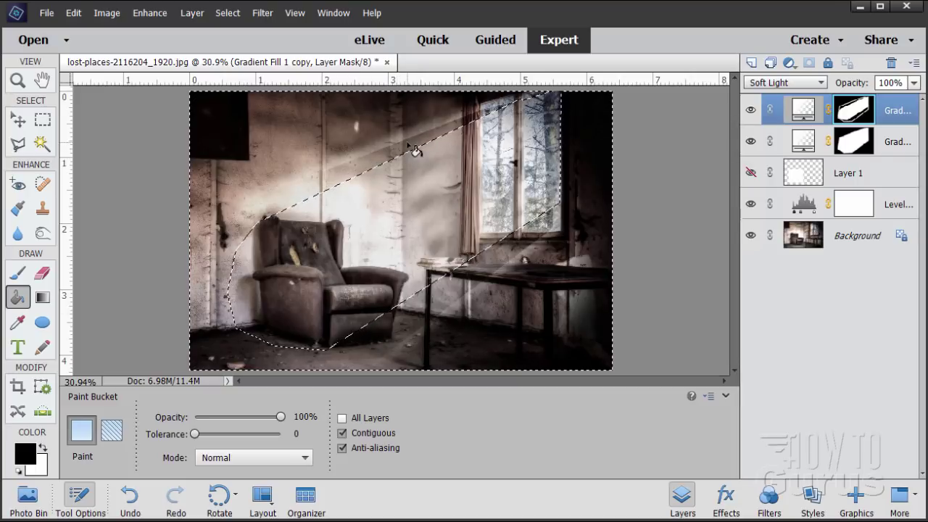
{"action": "left_click", "coordinate": [227, 12]}
{"action": "left_click", "coordinate": [241, 41]}
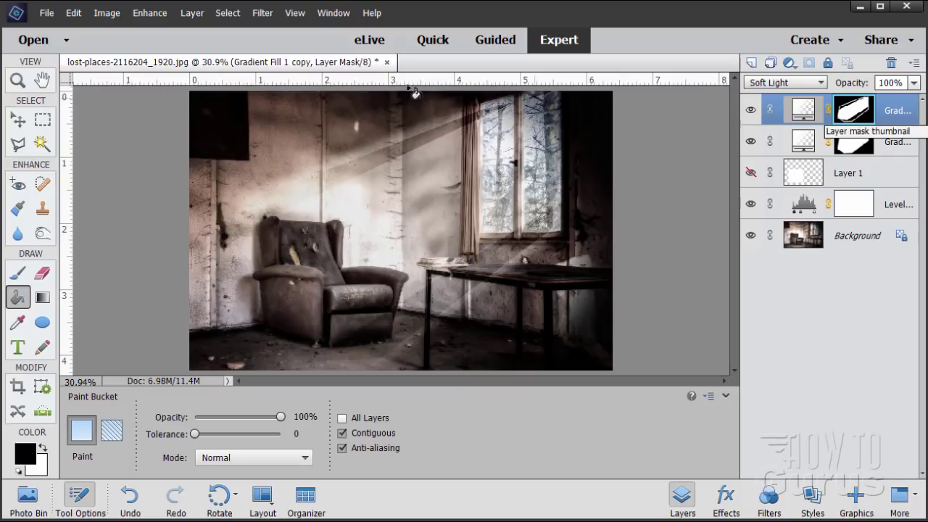
Soften the copied gradient layer's mask with a Gaussian Blur of 10 pixels radius.
{"action": "left_click", "coordinate": [270, 17]}
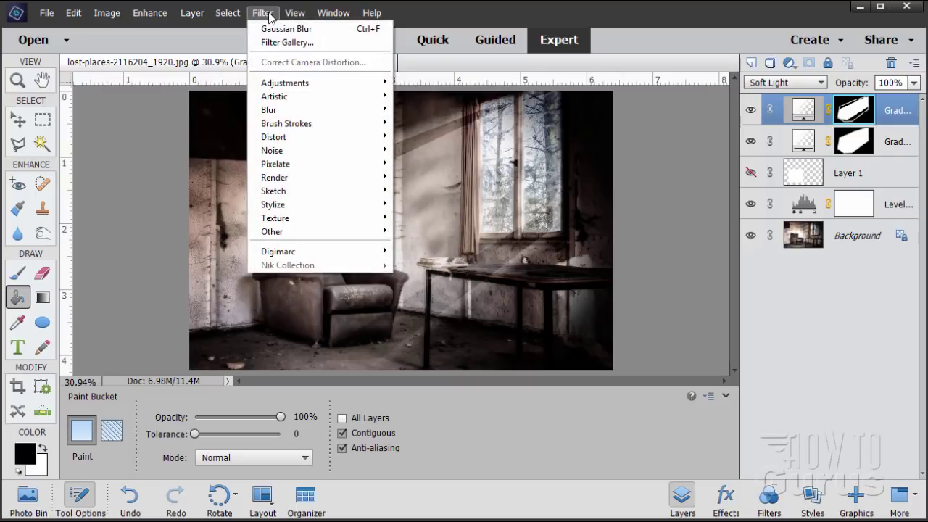
{"action": "mouse_move", "coordinate": [285, 110]}
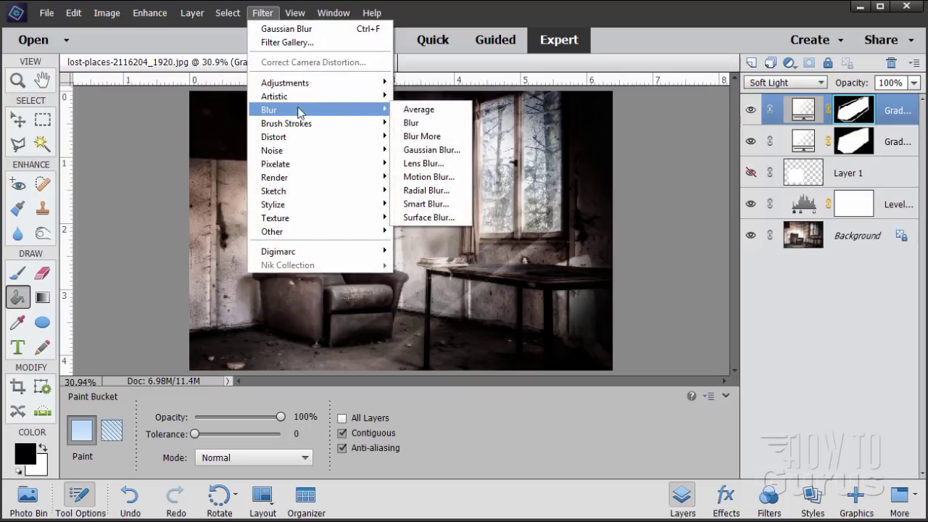
{"action": "left_click", "coordinate": [436, 149]}
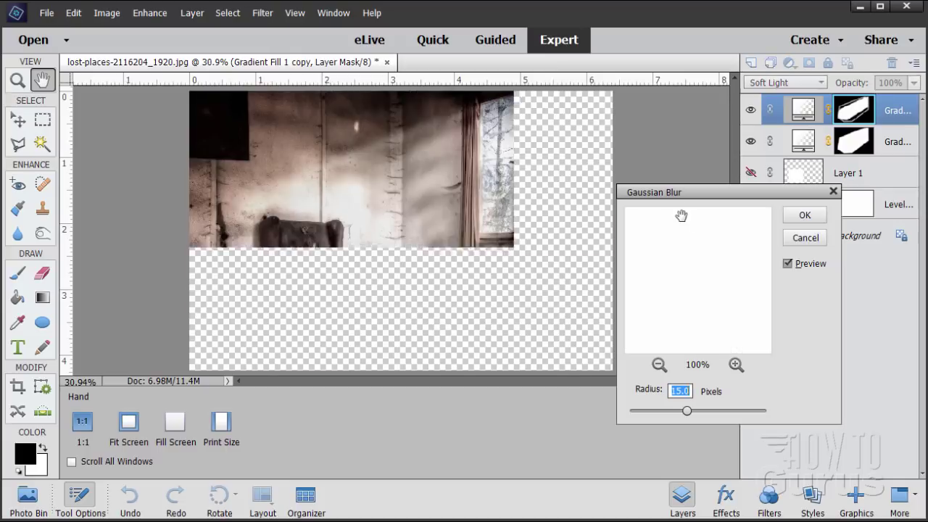
{"action": "left_click_drag", "start_coordinate": [706, 198], "coordinate": [711, 196]}
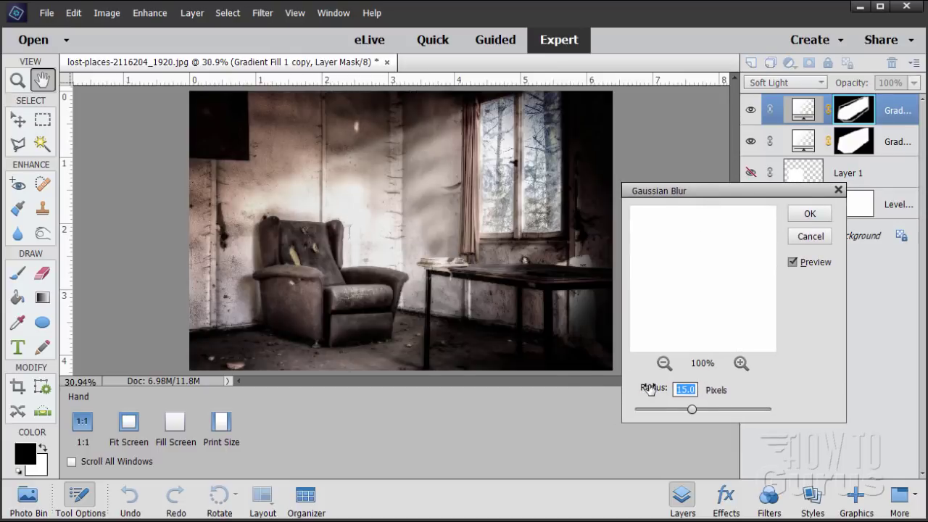
{"action": "type", "text": "5"}
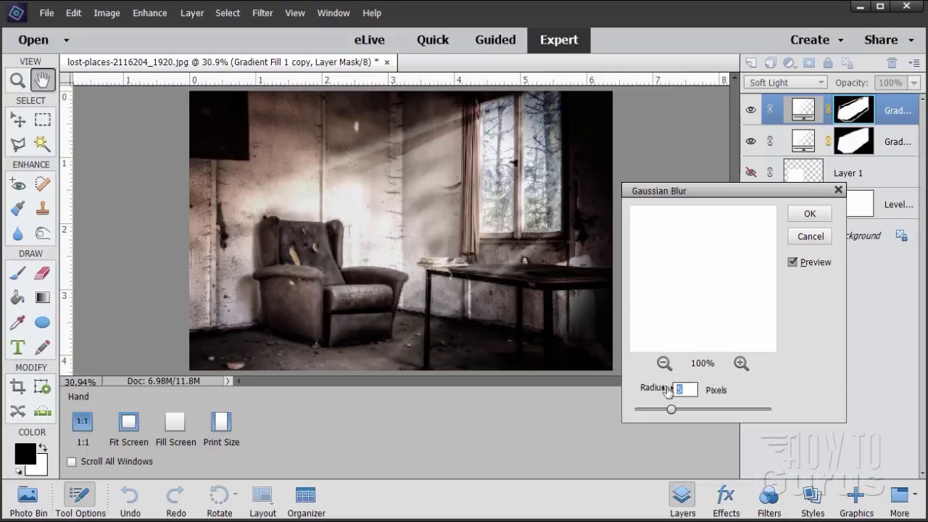
{"action": "type", "text": "1"}
{"action": "type", "text": "0"}
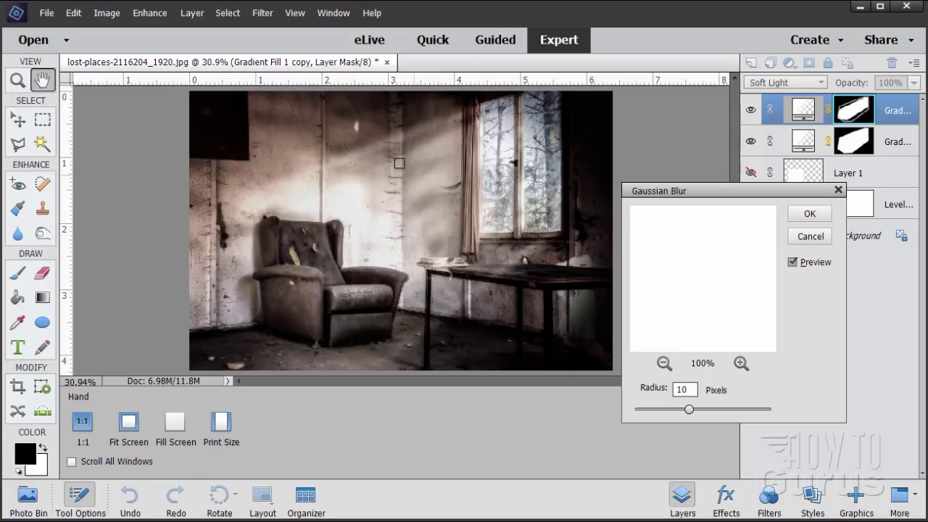
{"action": "left_click", "coordinate": [804, 213]}
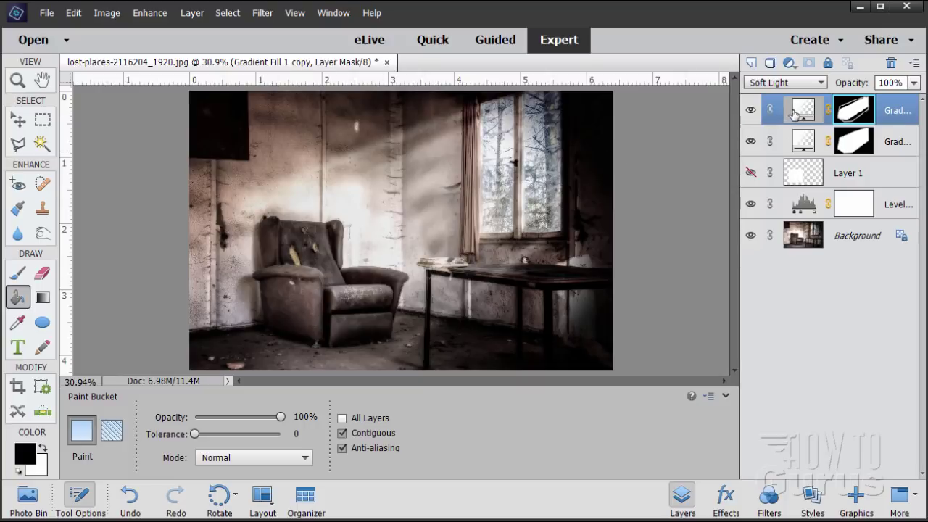
Duplicate the masked gradient copy and outline a thinner beam with the Polygonal Lasso, from the window's upper part down across the armchair and back.
{"action": "left_click_drag", "start_coordinate": [798, 110], "coordinate": [751, 62]}
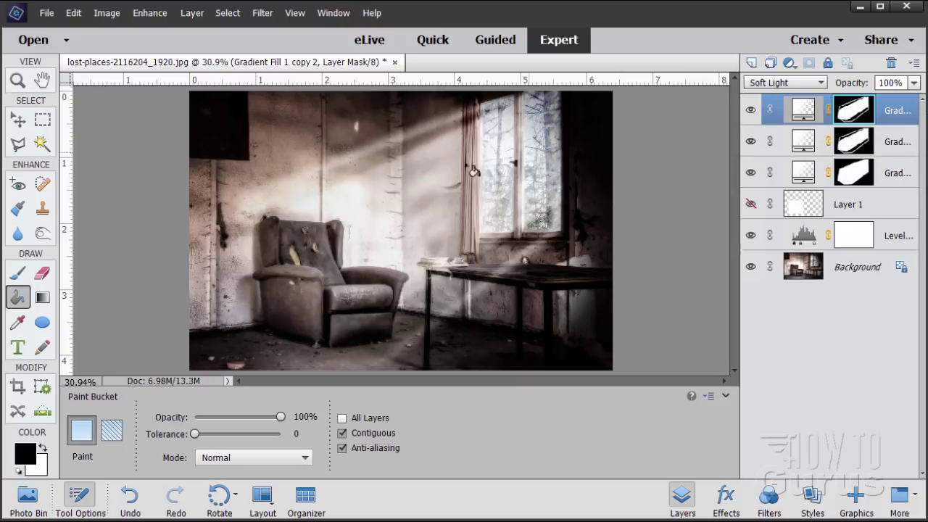
{"action": "left_click", "coordinate": [17, 146]}
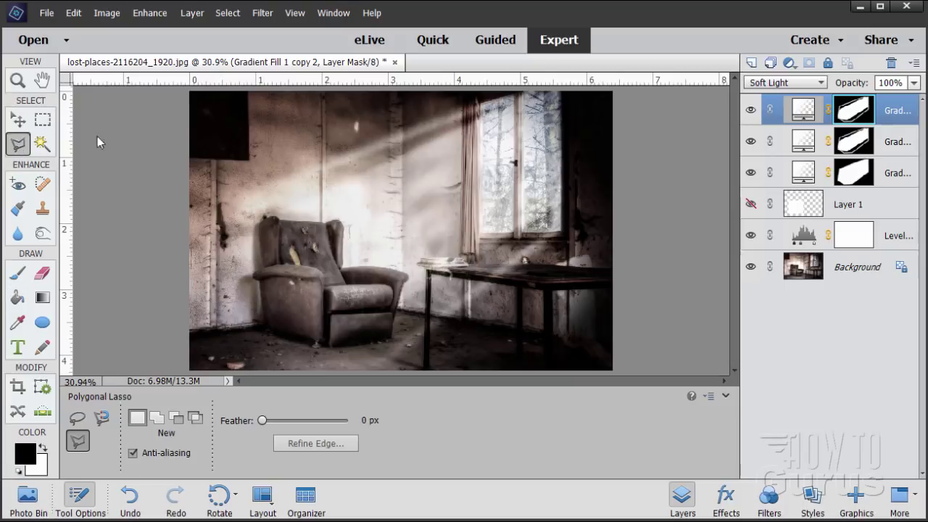
{"action": "left_click", "coordinate": [539, 109]}
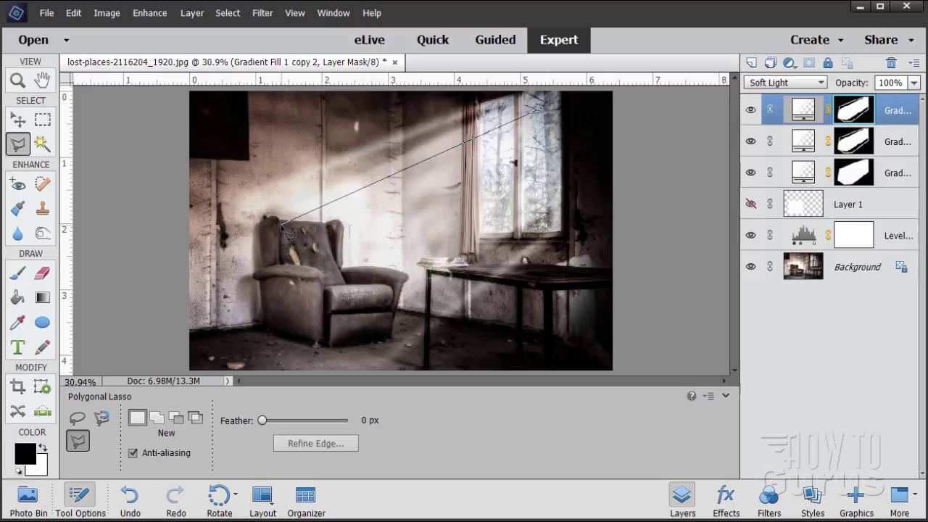
{"action": "left_click", "coordinate": [281, 224]}
{"action": "left_click", "coordinate": [276, 263]}
{"action": "left_click", "coordinate": [319, 288]}
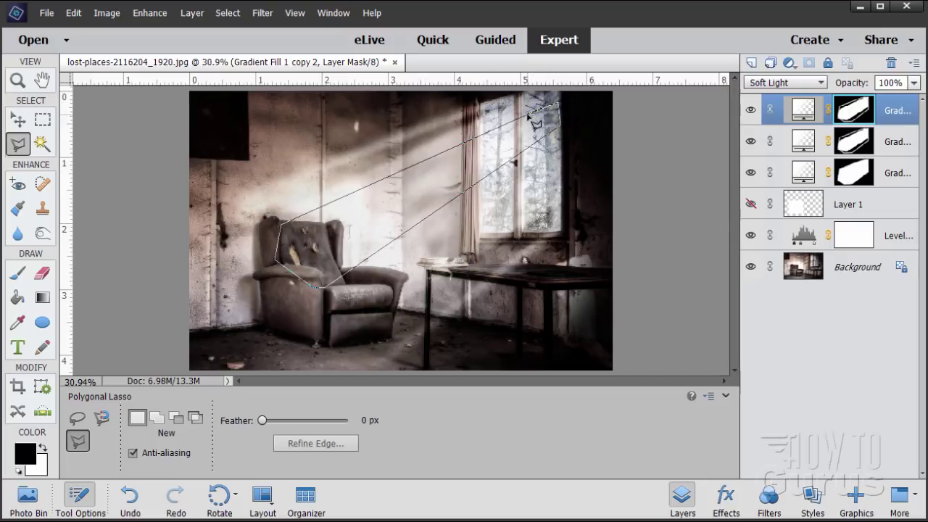
{"action": "double_click", "coordinate": [531, 116]}
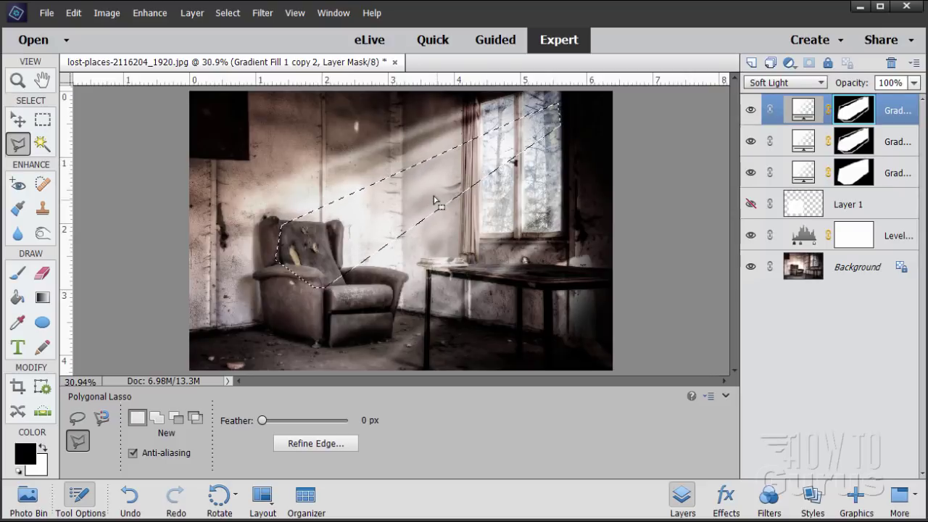
Invert the thin beam selection, fill it with black on the topmost gradient layer's mask, and deselect.
{"action": "left_click", "coordinate": [236, 16]}
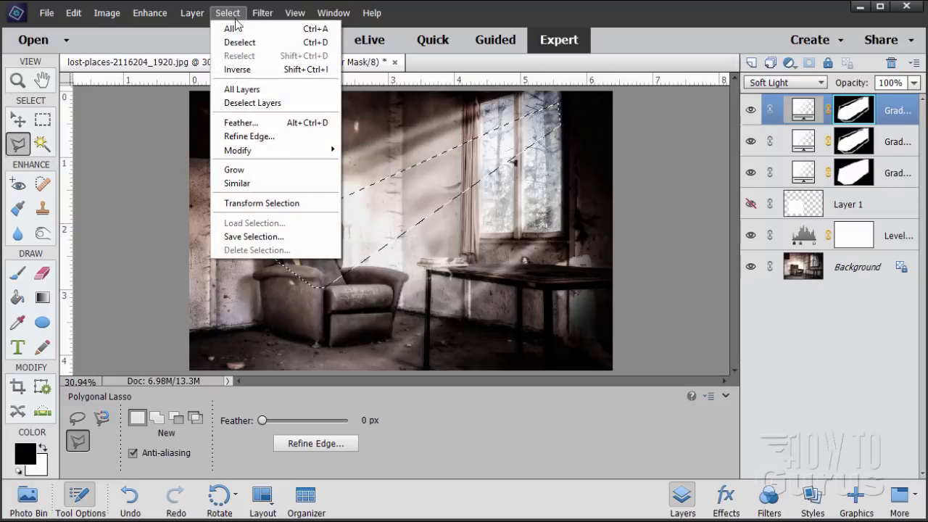
{"action": "left_click", "coordinate": [244, 70]}
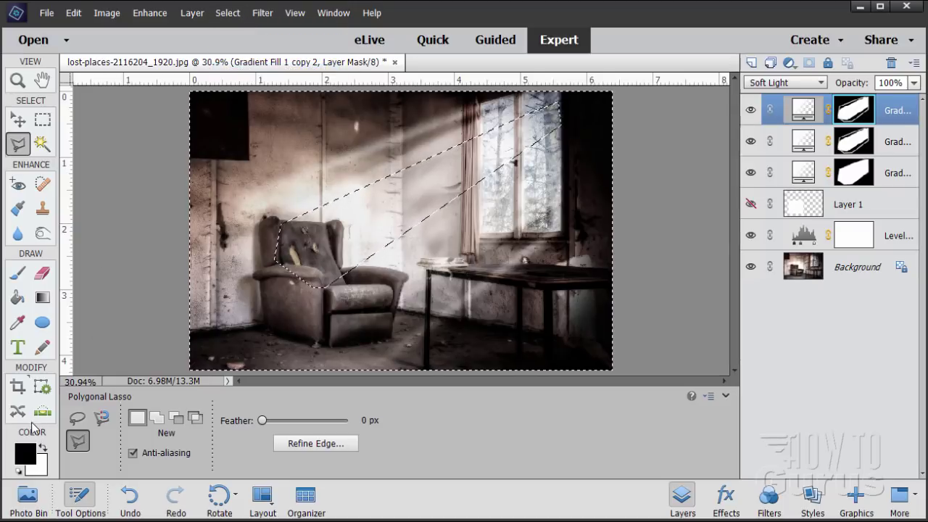
{"action": "left_click", "coordinate": [18, 302]}
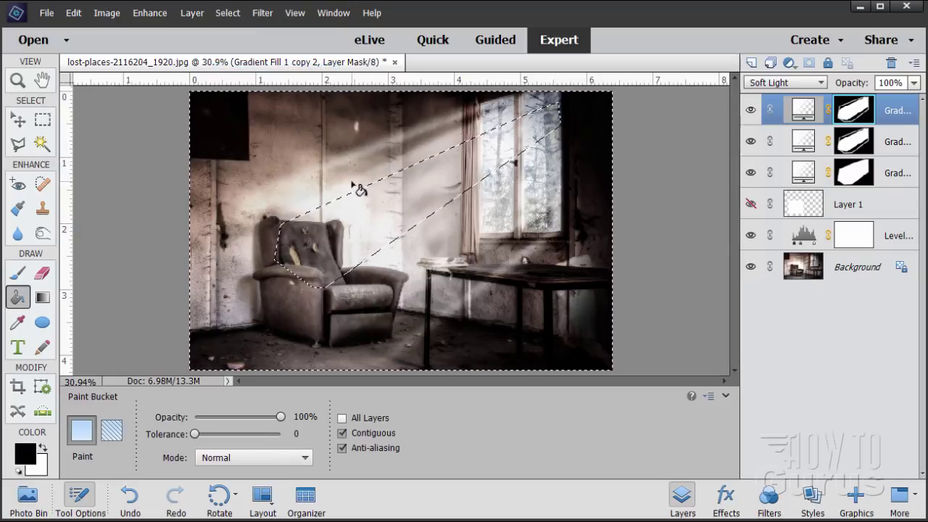
{"action": "left_click", "coordinate": [406, 173]}
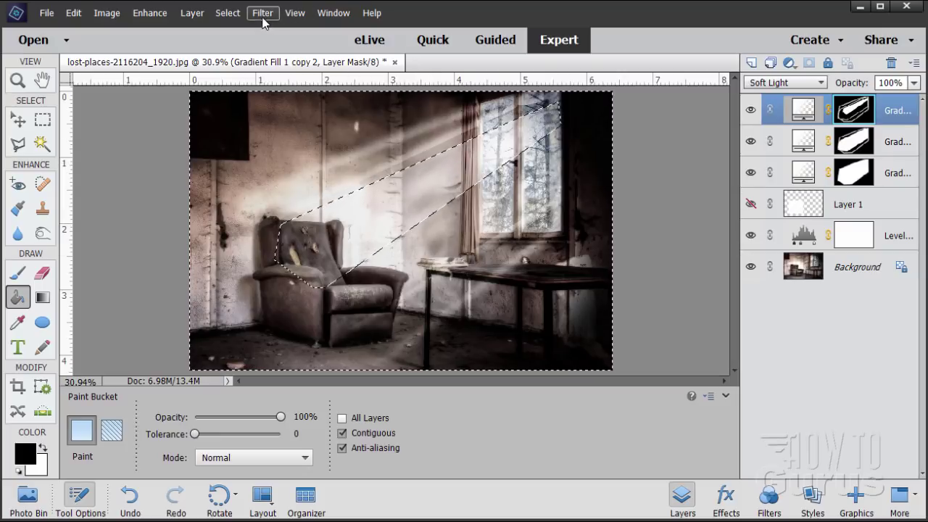
{"action": "left_click", "coordinate": [228, 13]}
{"action": "left_click", "coordinate": [242, 44]}
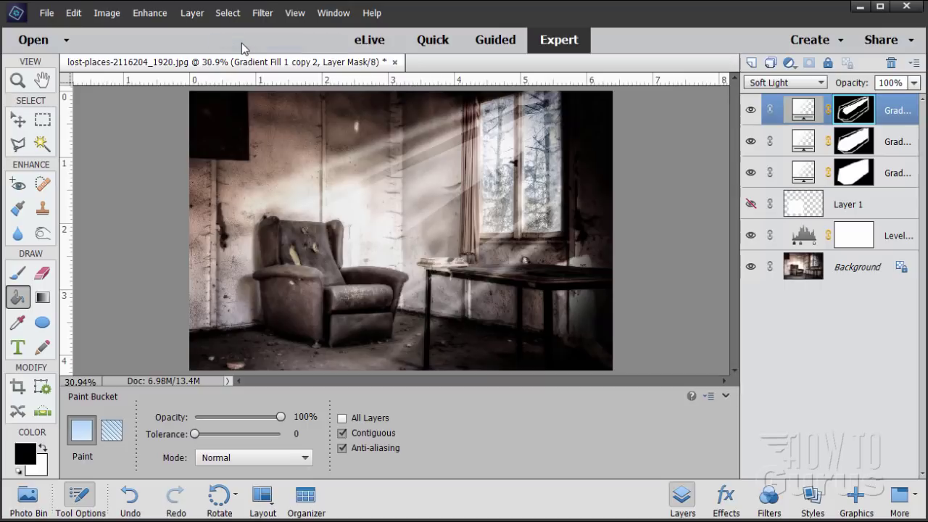
Soften the topmost gradient layer's mask with a Gaussian Blur of 7 pixels radius.
{"action": "left_click", "coordinate": [19, 121]}
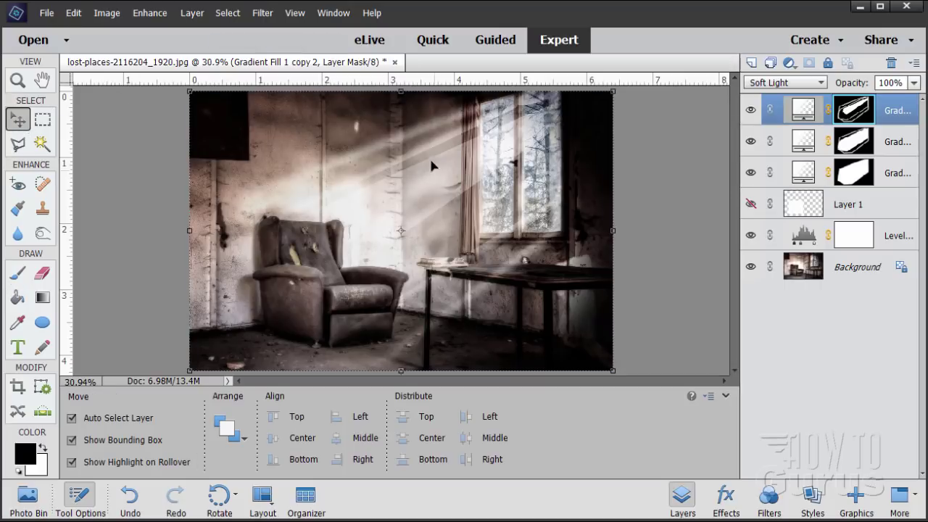
{"action": "left_click", "coordinate": [263, 13]}
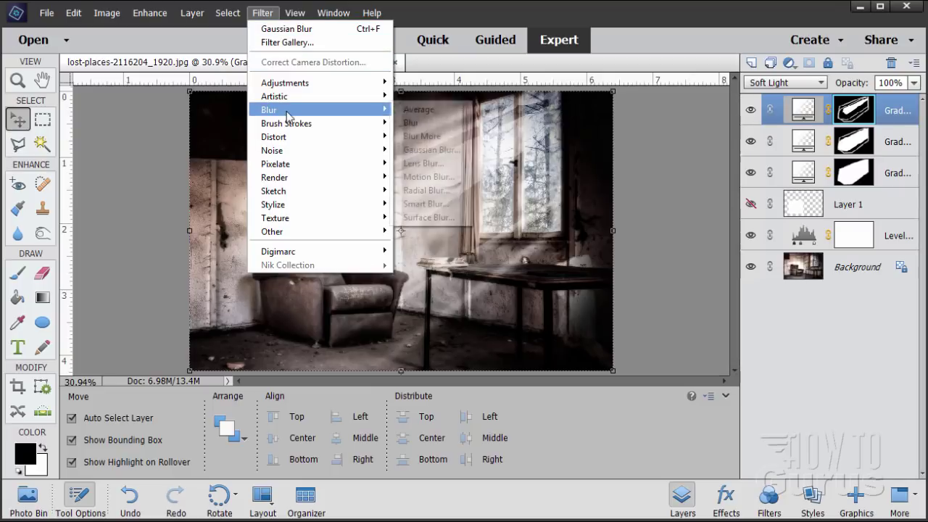
{"action": "mouse_move", "coordinate": [290, 112]}
{"action": "left_click", "coordinate": [434, 154]}
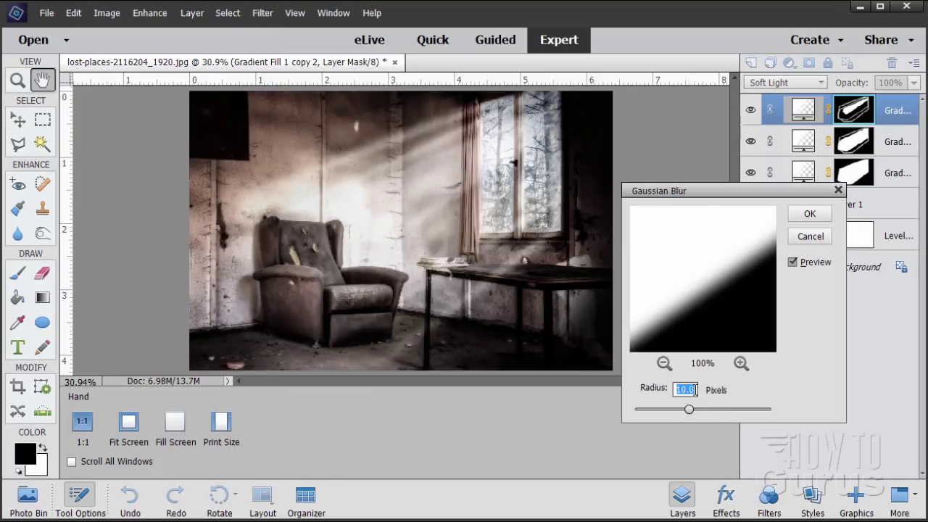
{"action": "type", "text": "5"}
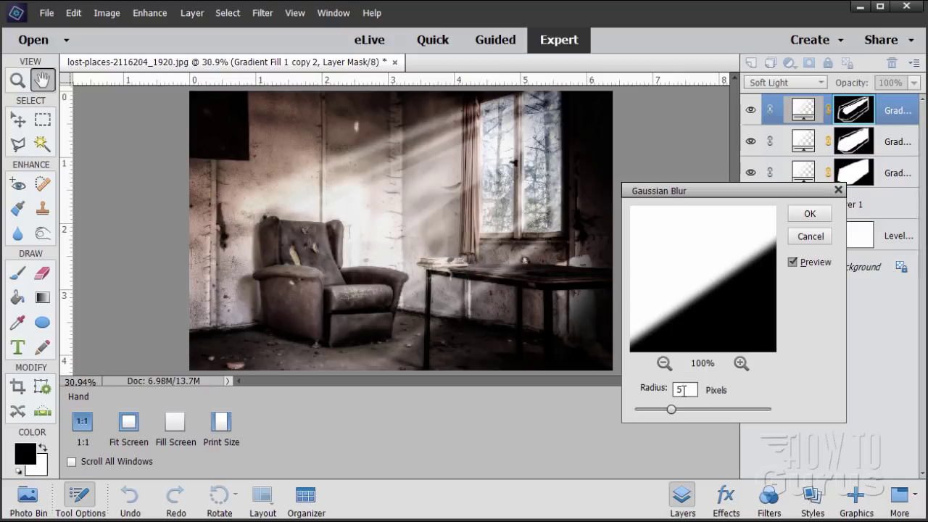
{"action": "type", "text": "7"}
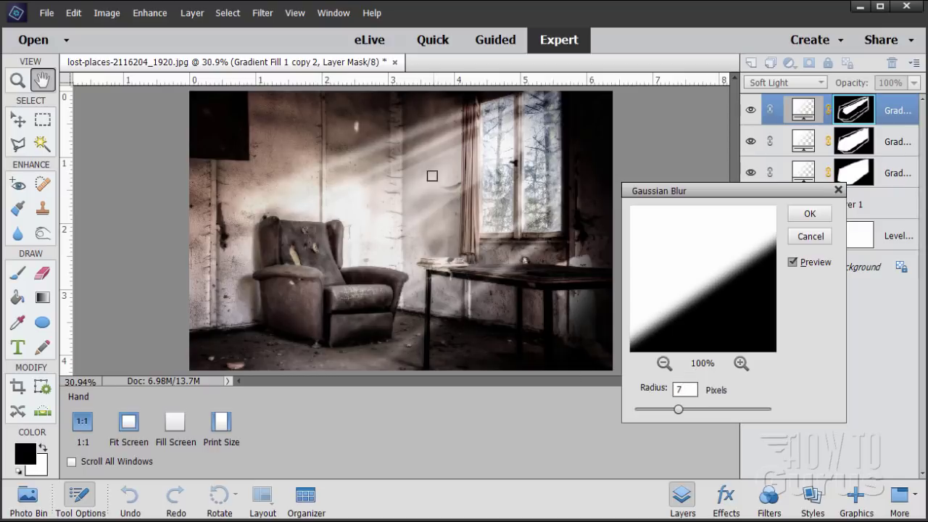
{"action": "left_click", "coordinate": [807, 213]}
{"action": "key", "text": "v"}
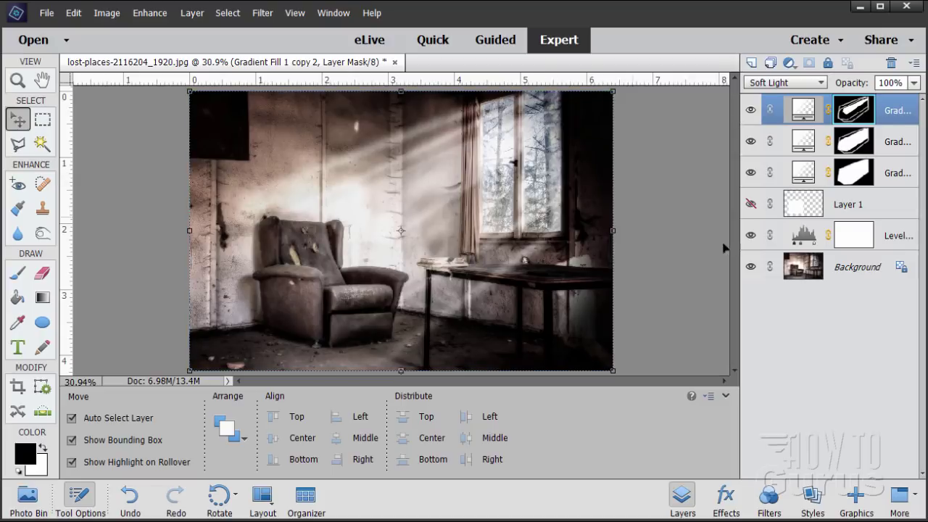
Duplicate the Background layer to the top of the stack, compare the original with the light rays, and leave the copy hidden.
{"action": "left_click", "coordinate": [841, 270]}
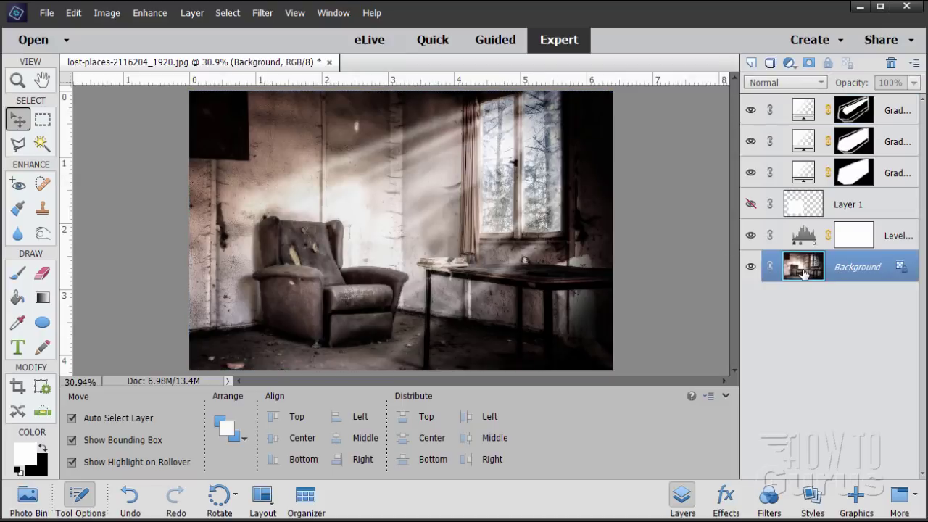
{"action": "left_click_drag", "start_coordinate": [804, 274], "coordinate": [751, 63]}
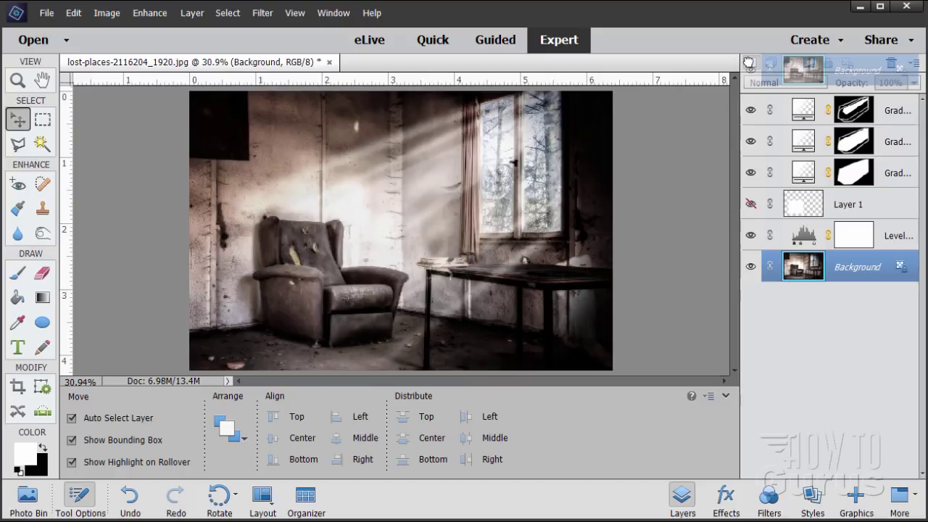
{"action": "left_click_drag", "start_coordinate": [805, 263], "coordinate": [785, 99]}
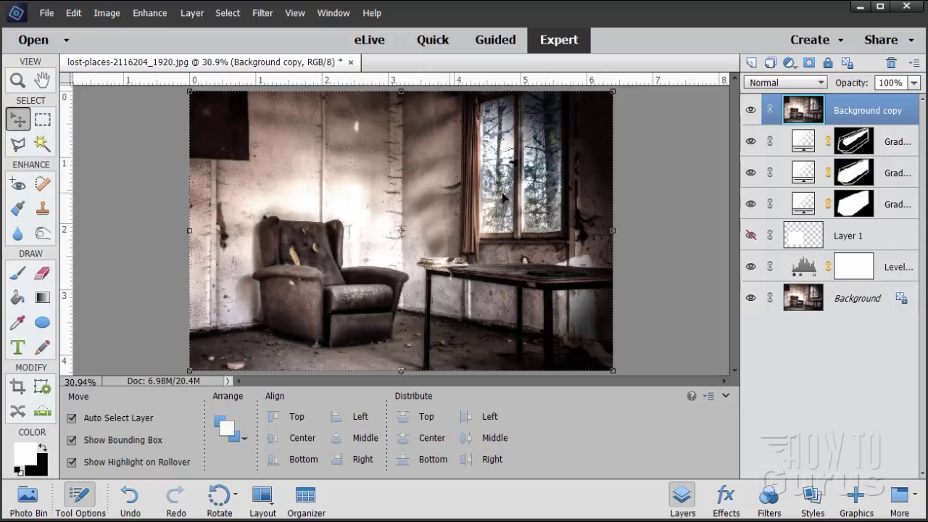
{"action": "left_click", "coordinate": [750, 112]}
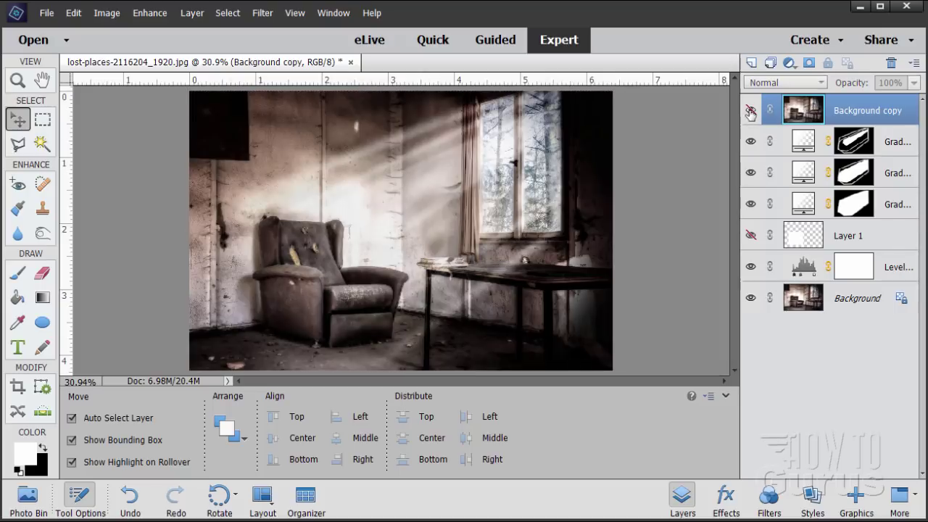
{"action": "left_click", "coordinate": [750, 112]}
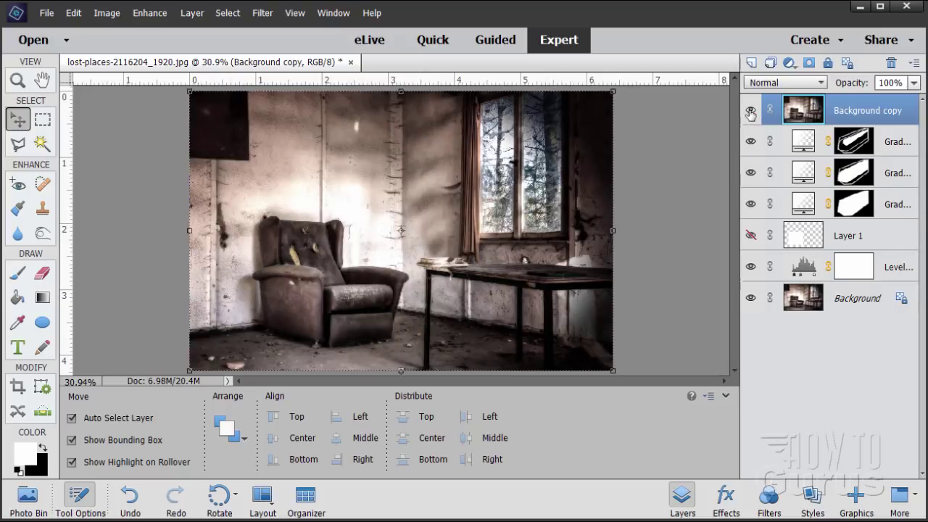
{"action": "left_click", "coordinate": [750, 112]}
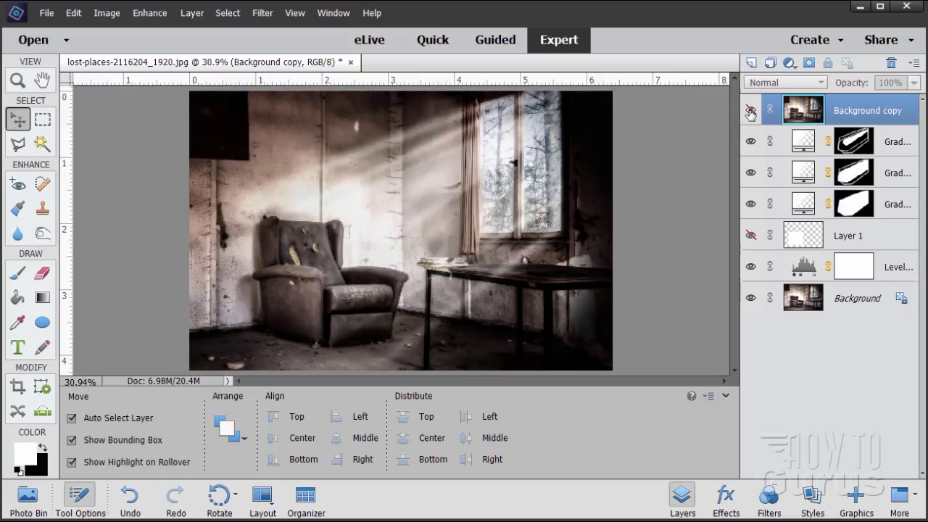